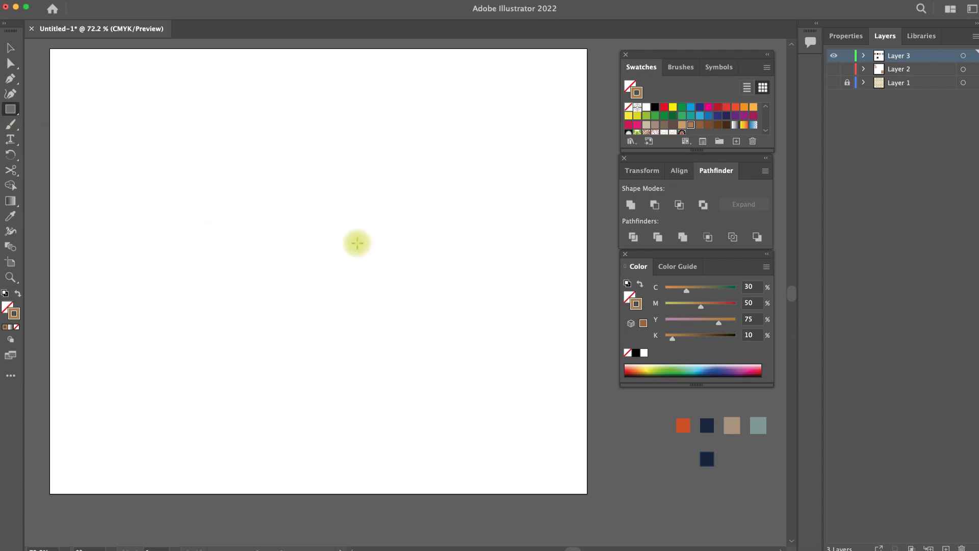
- Draw a 50 × 250 pt rectangle on the artboard
click(339, 250)
text(25)
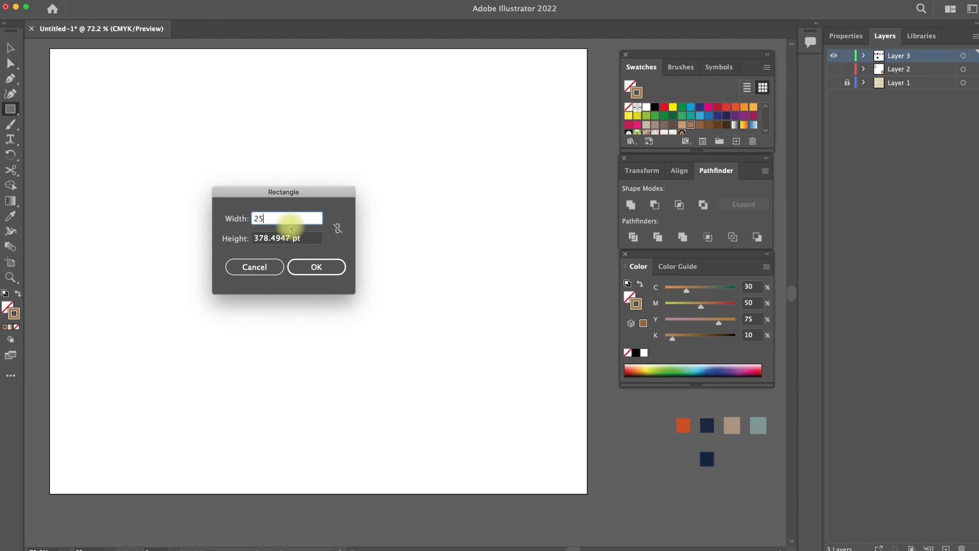
drag(288, 219, 246, 219)
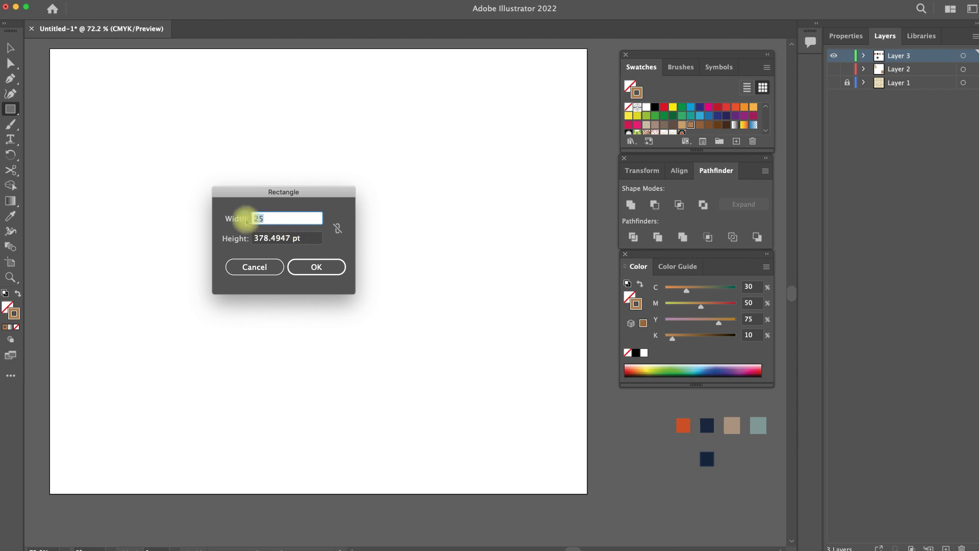
text(50)
key(Tab)
text(25)
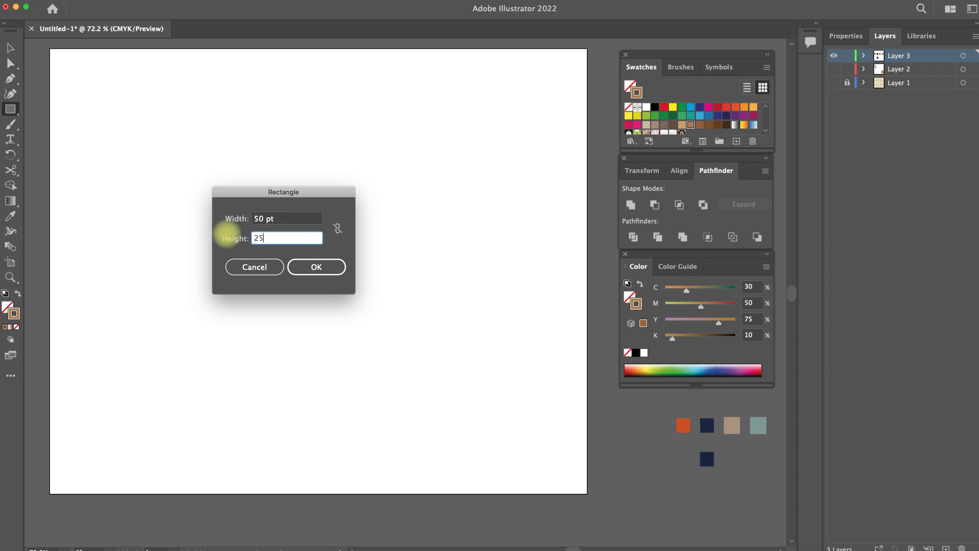
text(0)
click(312, 266)
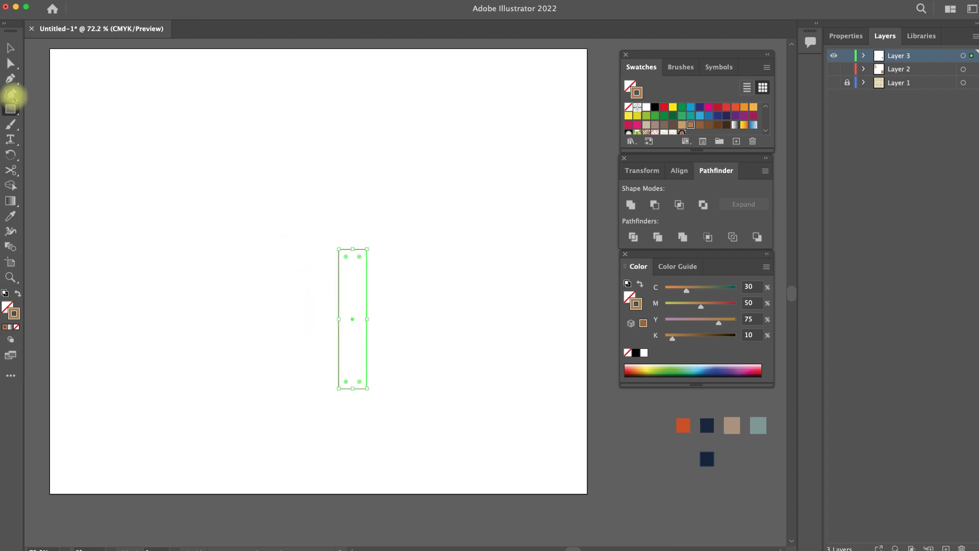
- Duplicate the rectangle rotated 90° and position it to form a plus shape
click(10, 51)
click(846, 36)
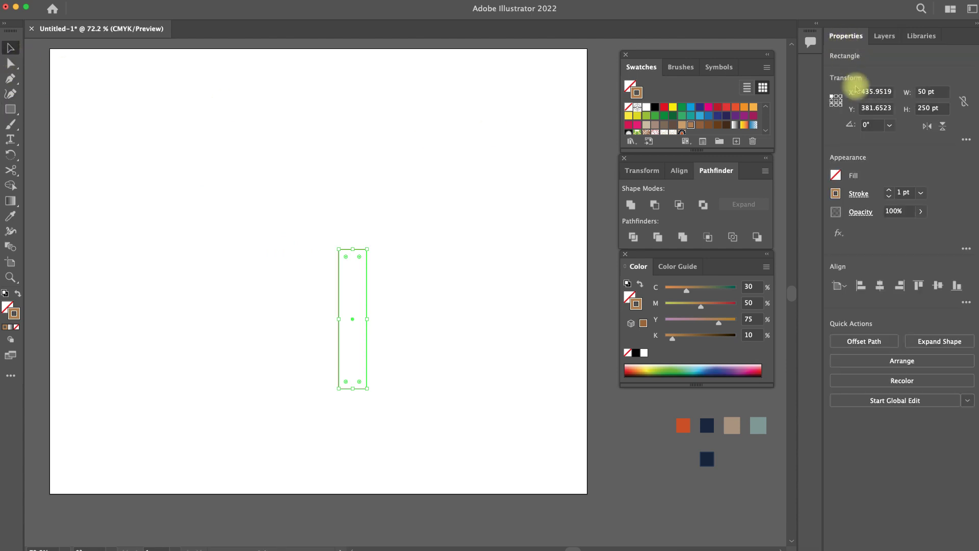
click(356, 196)
mouse_move(364, 254)
mouse_down()
mouse_move(336, 220)
mouse_move(402, 253)
mouse_move(454, 337)
mouse_move(369, 286)
mouse_up()
click(417, 253)
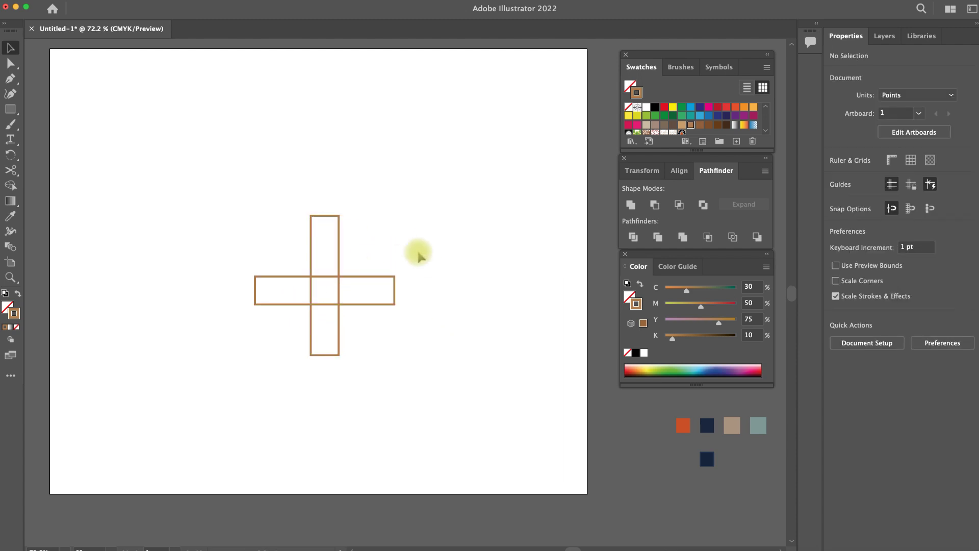
- Draw a vertical line right of the plus and set its height to 280 pt
key(i)
key(l)
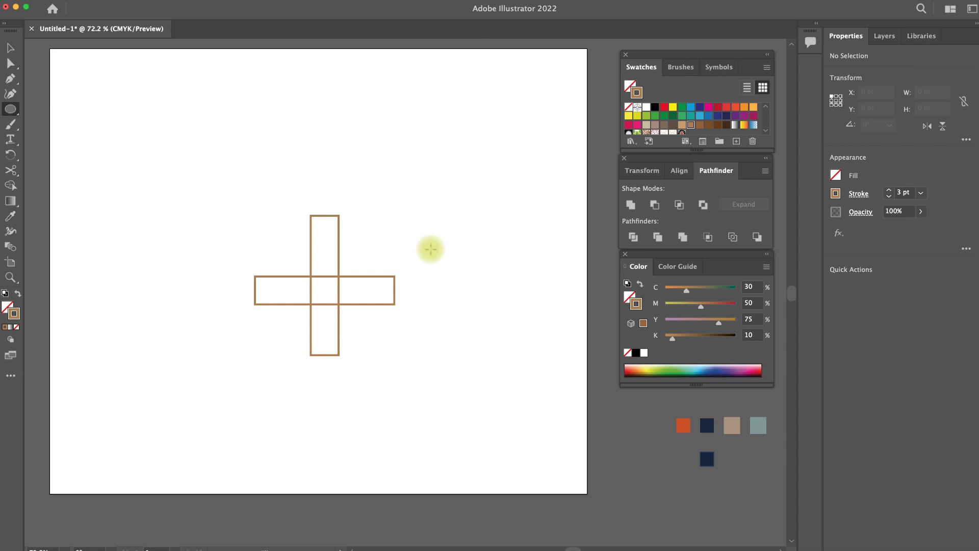
click(10, 109)
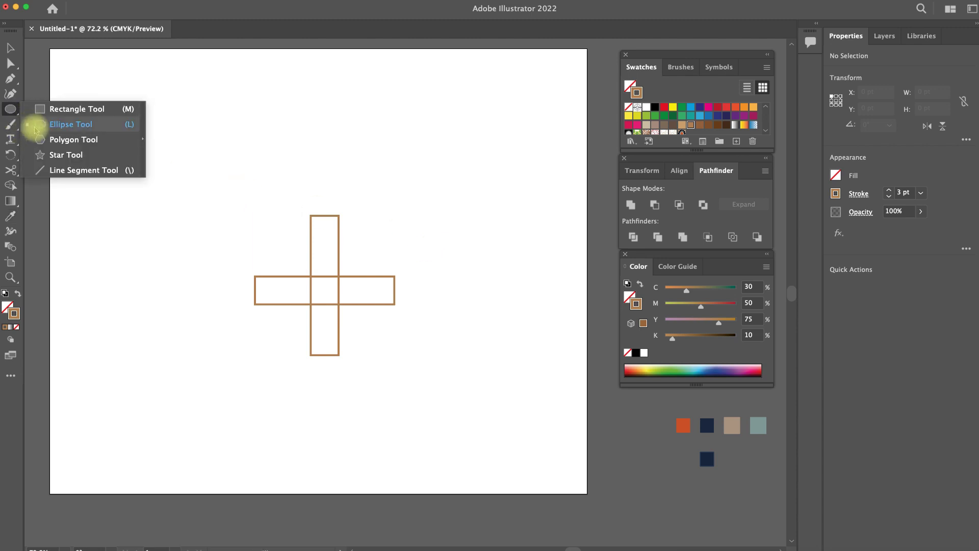
click(66, 164)
drag(445, 227, 445, 347)
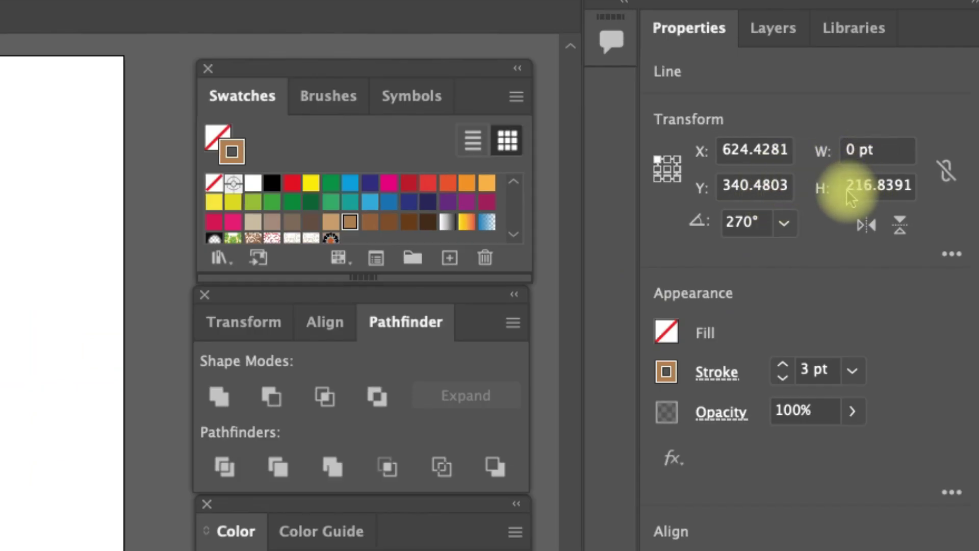
click(847, 189)
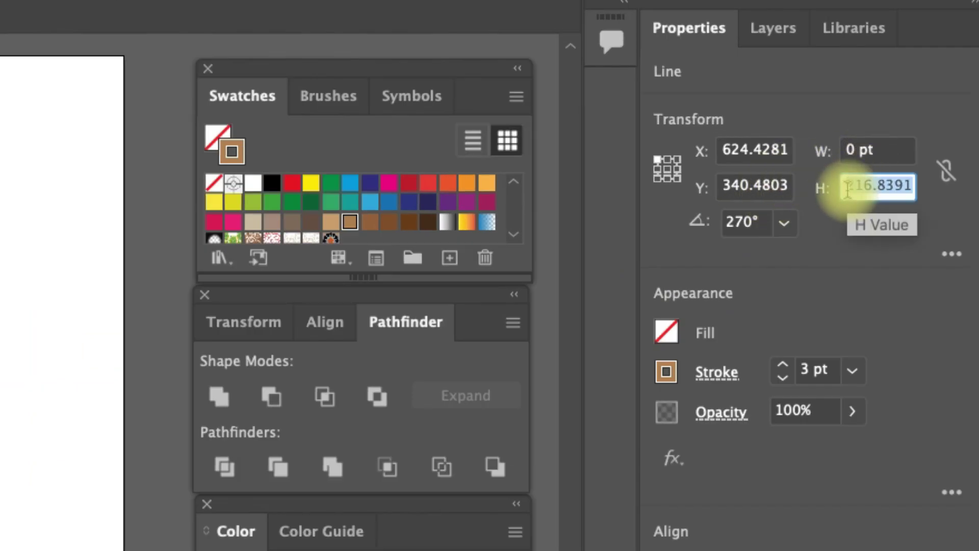
text(0)
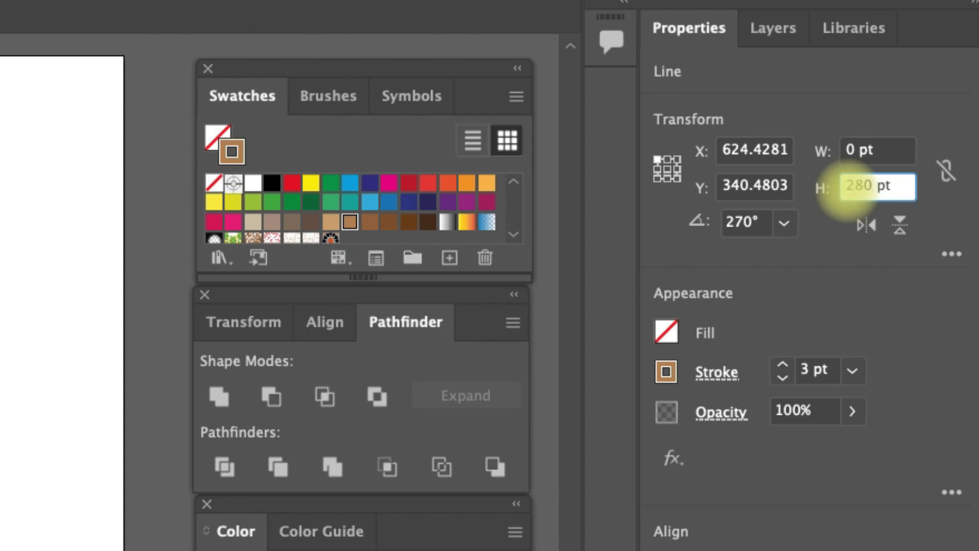
key(Return)
- Copy the 280 pt line and rotate the copy to horizontal, forming a cross
mouse_move(444, 263)
mouse_down()
mouse_move(433, 237)
mouse_move(462, 247)
mouse_up()
drag(464, 206, 509, 299)
click(151, 203)
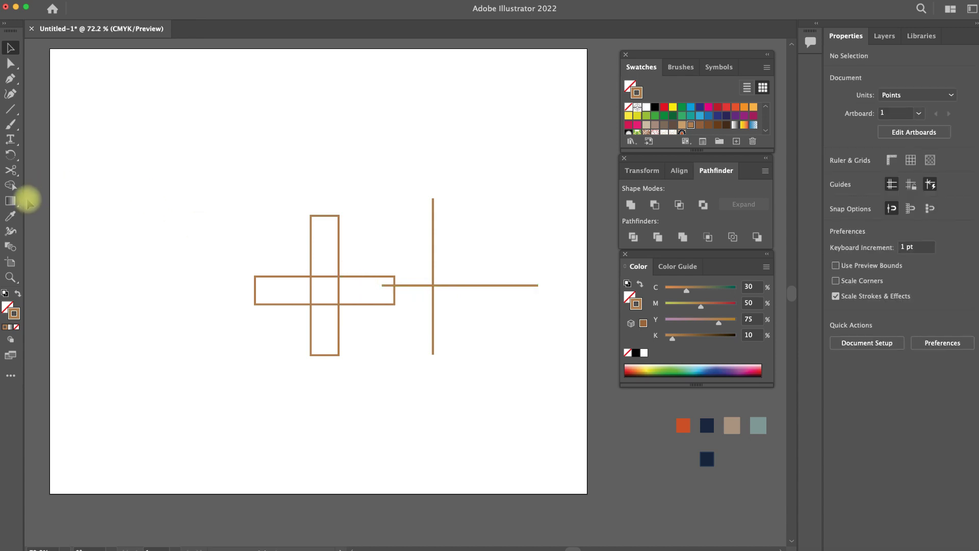
mouse_move(10, 109)
mouse_down()
mouse_move(45, 127)
mouse_move(46, 109)
mouse_up()
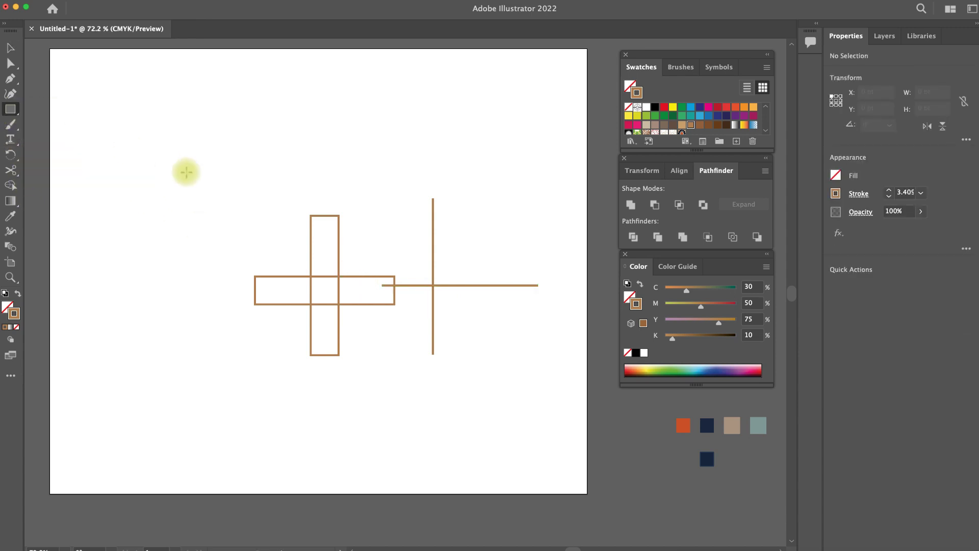
- Create a 72 × 72 pt square
click(189, 172)
text(72)
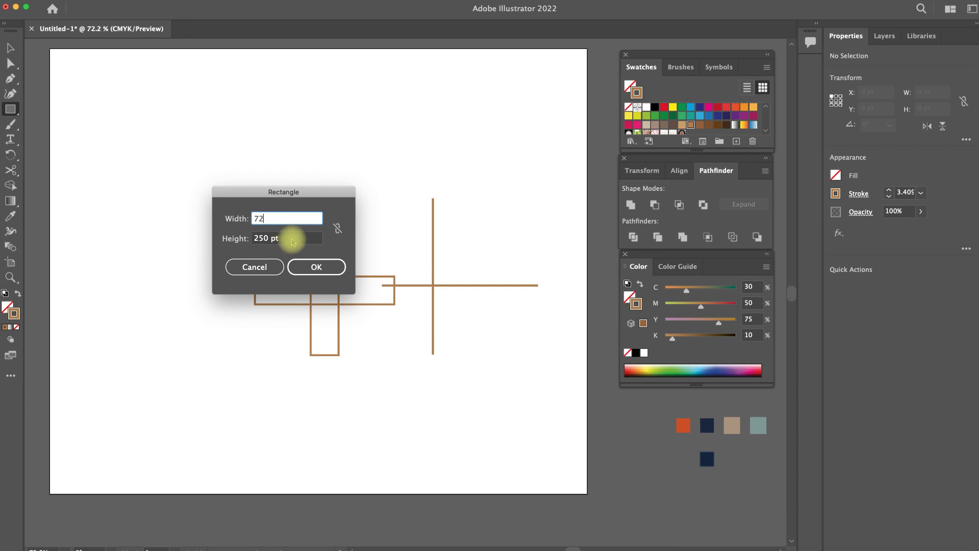
key(Tab)
text(2)
click(313, 267)
- Align the square to the horizontal and vertical centre of the rectangle plus
key(v)
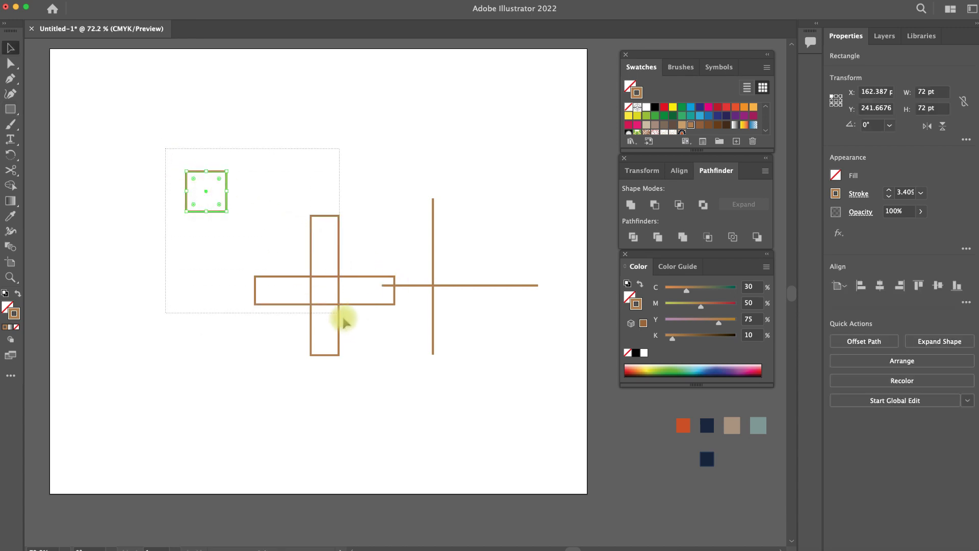
drag(167, 154, 352, 329)
click(880, 285)
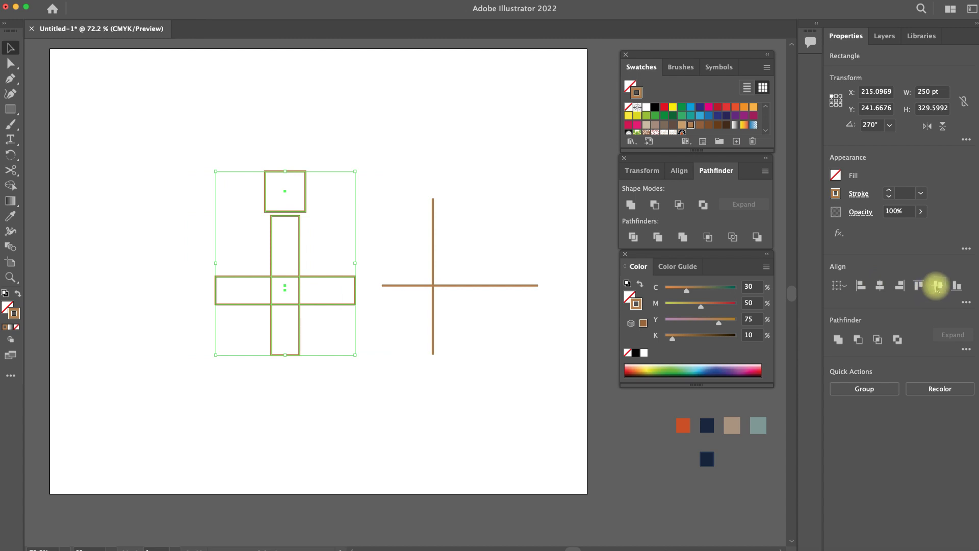
click(938, 286)
click(454, 240)
- Move the vertical and horizontal 280 pt lines through the cross centre
mouse_move(434, 244)
mouse_down()
mouse_move(319, 222)
mouse_move(286, 232)
mouse_up()
drag(492, 286, 317, 262)
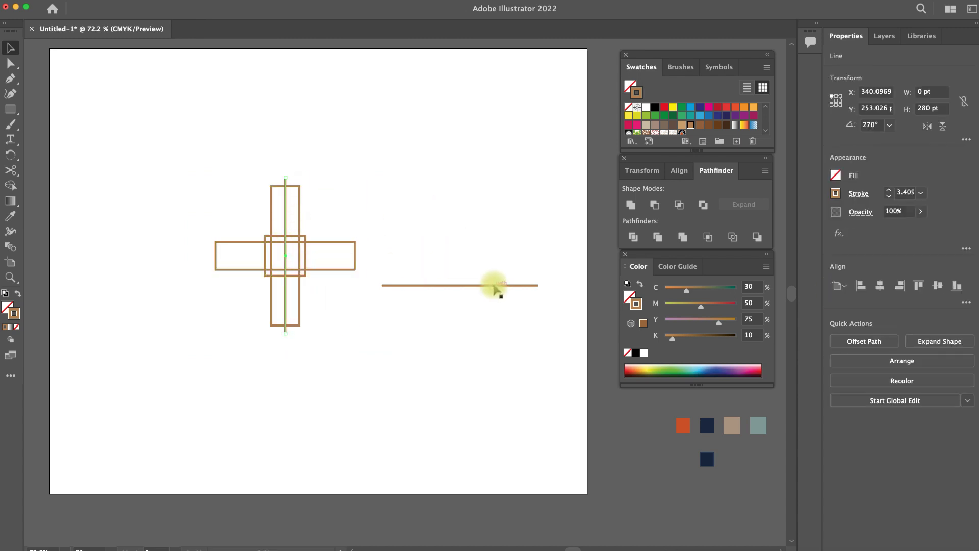
mouse_move(320, 262)
mouse_down()
mouse_move(335, 246)
mouse_move(343, 251)
mouse_up()
click(400, 257)
key(z)
- Unite the two rectangles into one plus outline with Pathfinder
key(v)
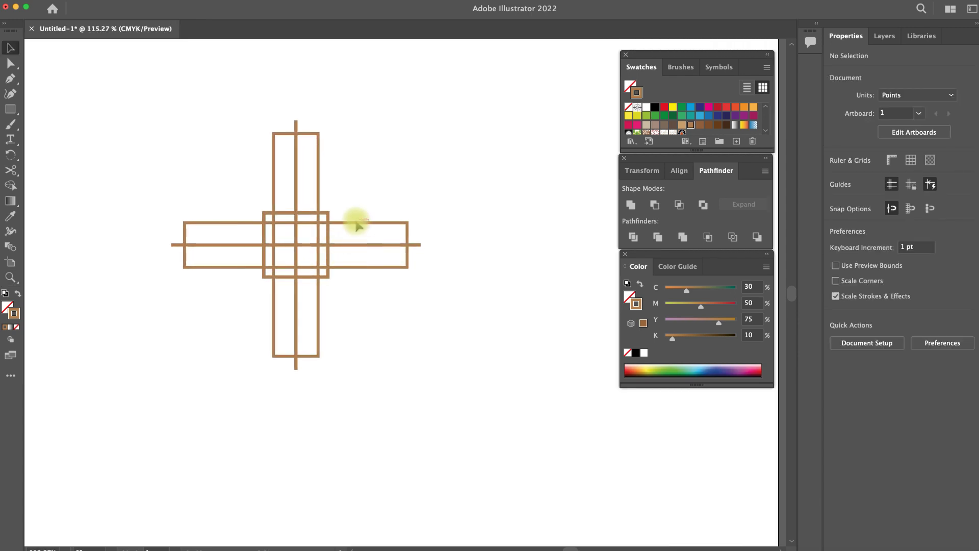
click(357, 223)
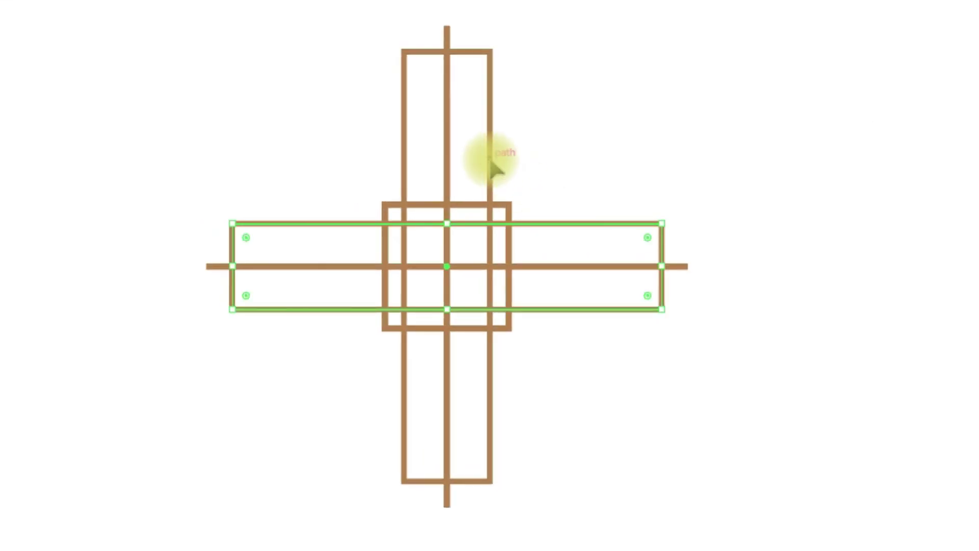
shift+click(320, 191)
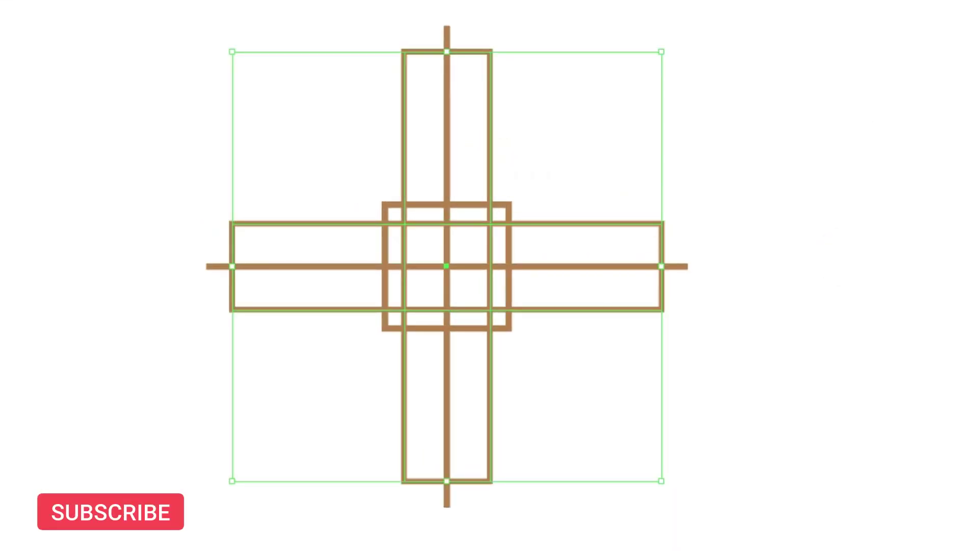
click(780, 221)
key(z)
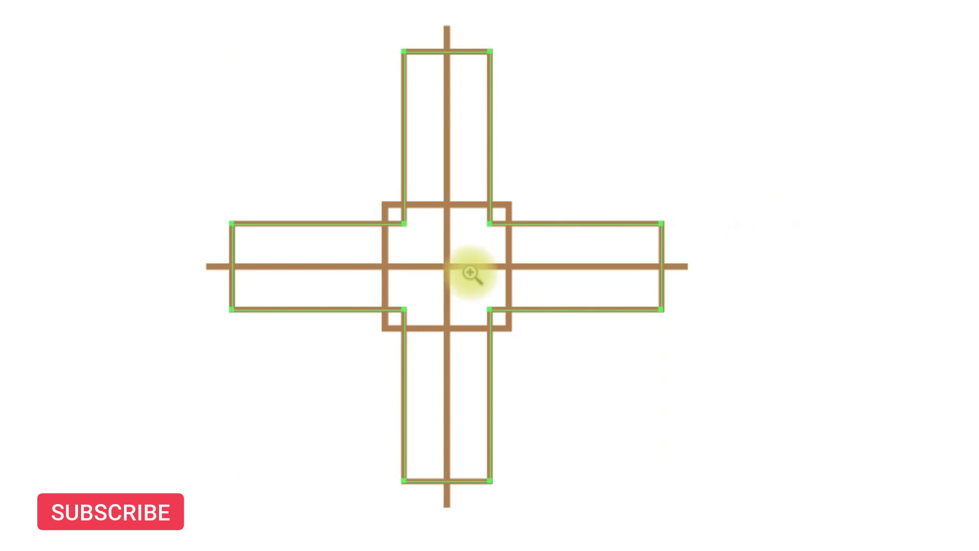
click(468, 273)
click(585, 205)
- Drag the four inner corner anchors onto the square's corners to taper the arms
key(a)
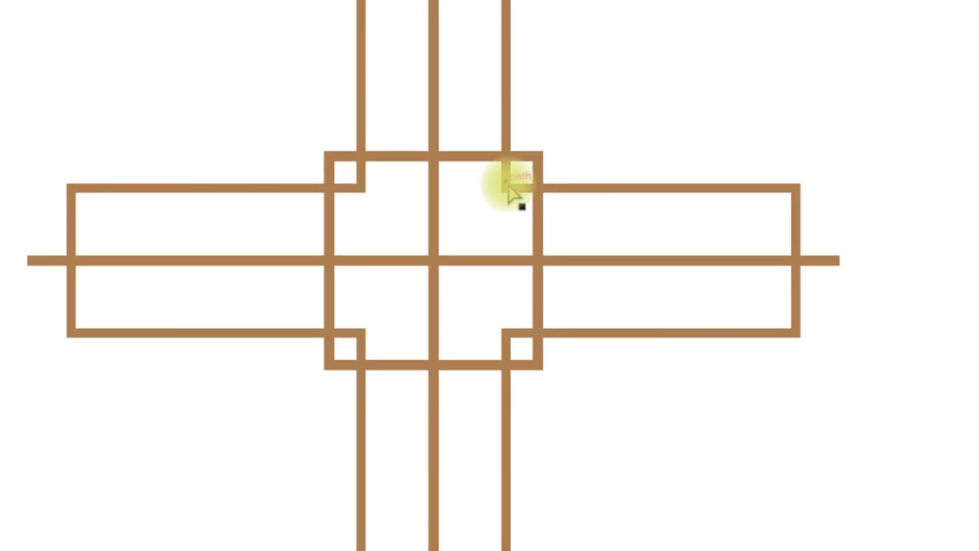
click(506, 191)
drag(506, 191, 539, 153)
drag(360, 192, 329, 155)
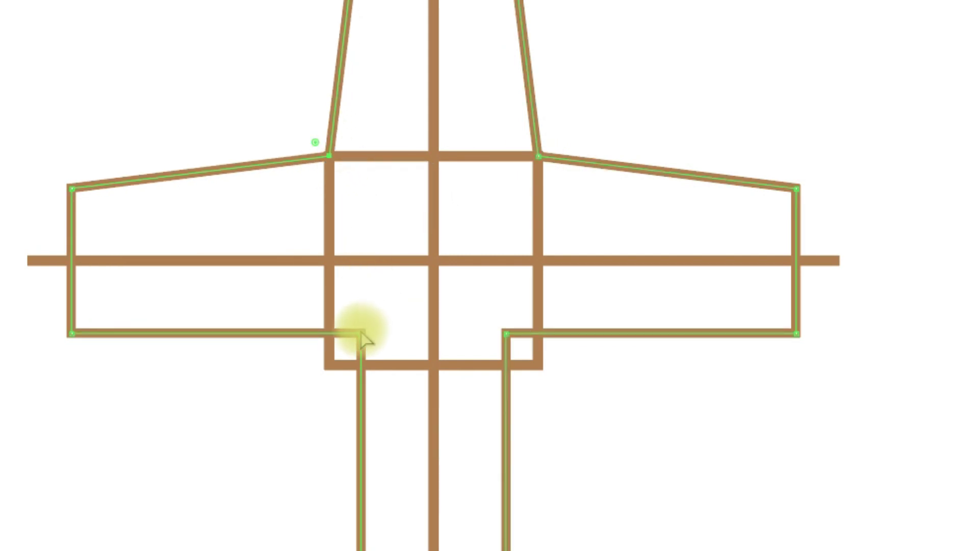
drag(360, 334, 329, 365)
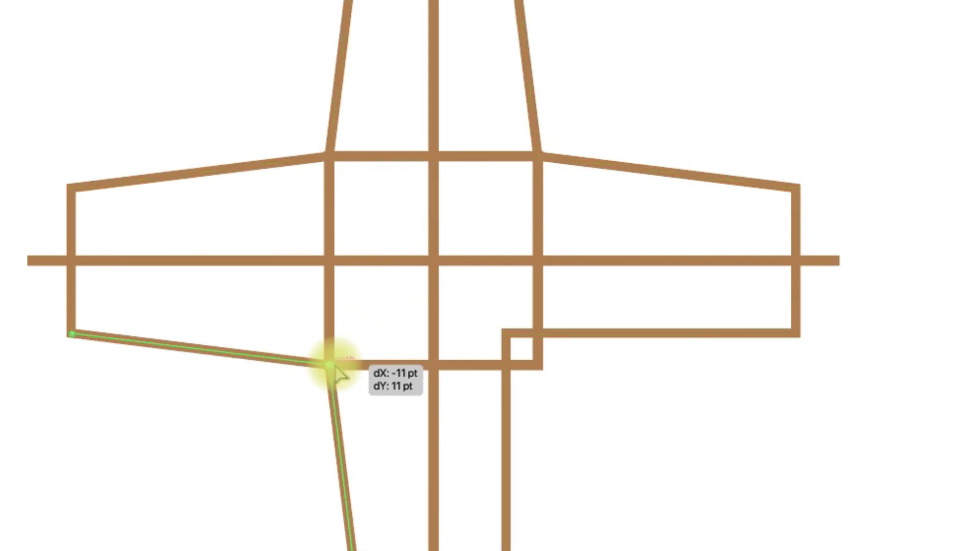
drag(507, 336, 537, 363)
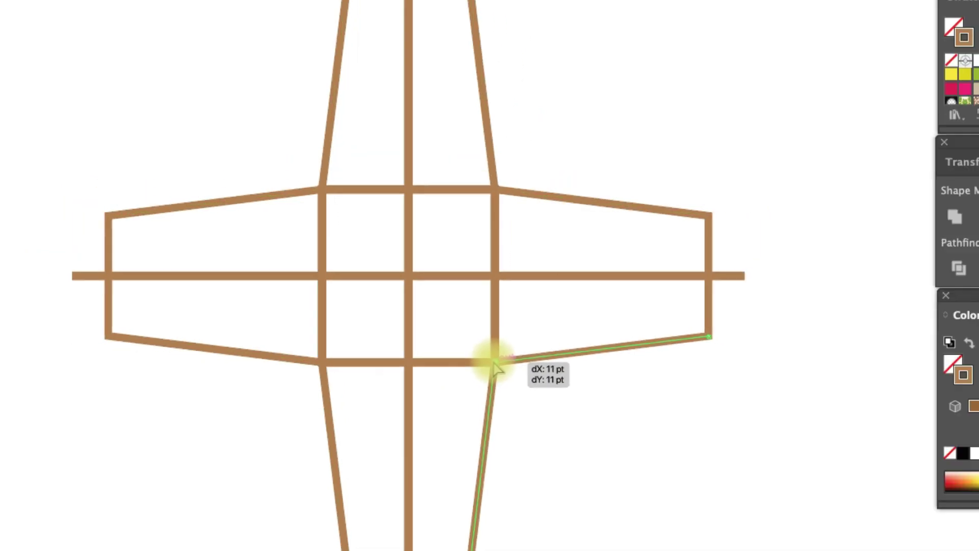
key(plus)
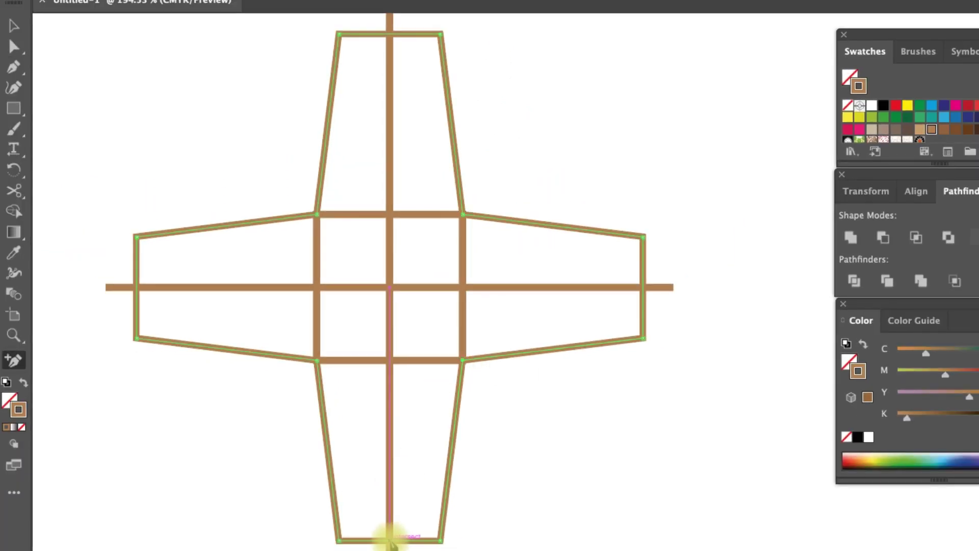
- Add anchors at the bottom and top arm ends and pull them into points
click(390, 539)
key(a)
drag(390, 540, 390, 548)
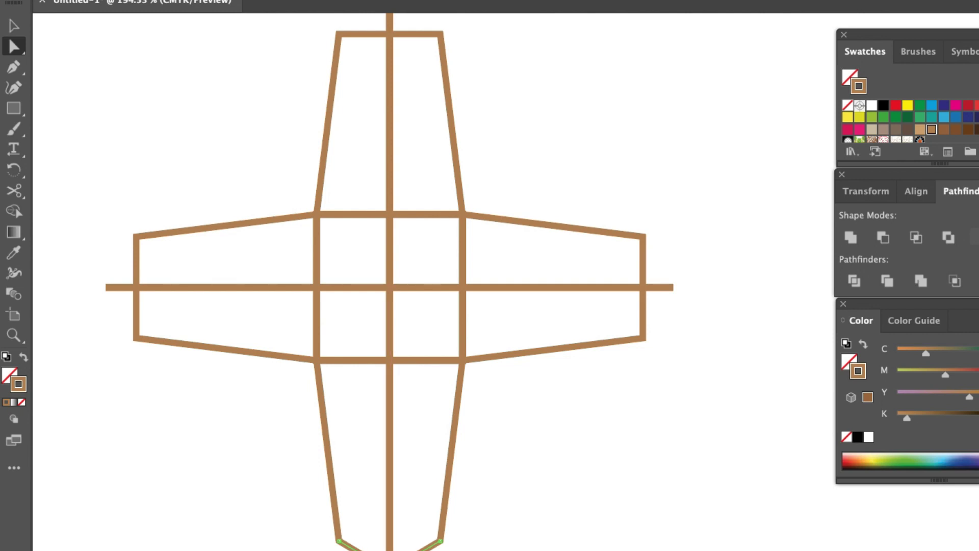
scroll(514, 197, up, 2)
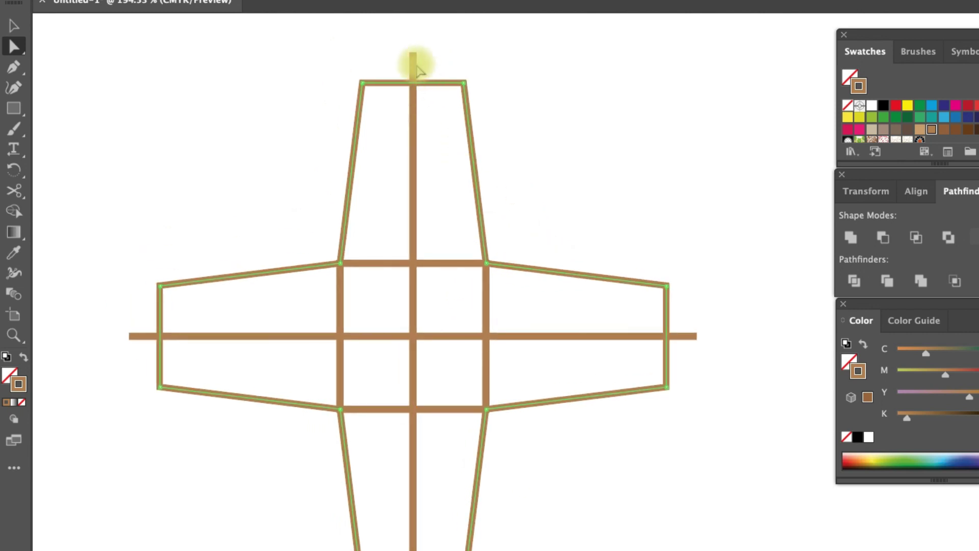
key(plus)
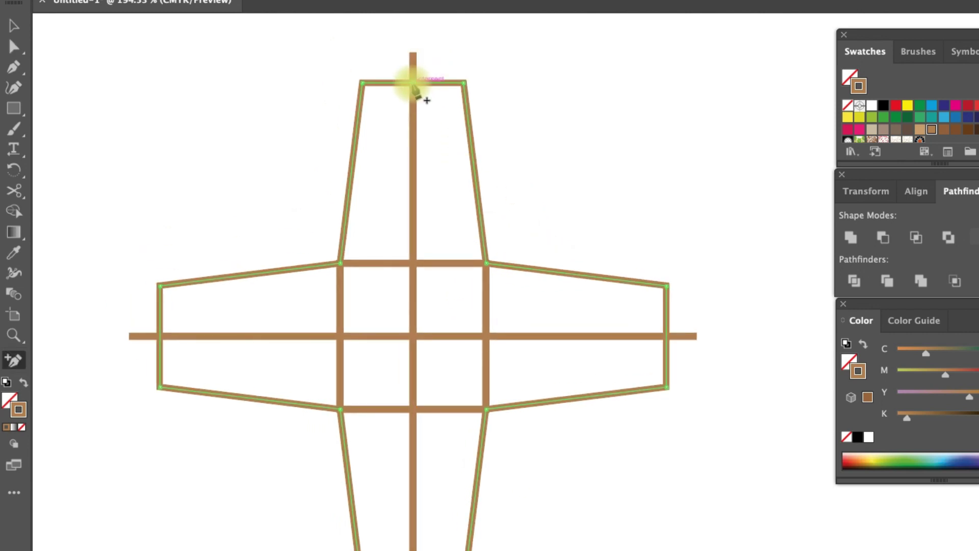
key(a)
drag(414, 81, 413, 51)
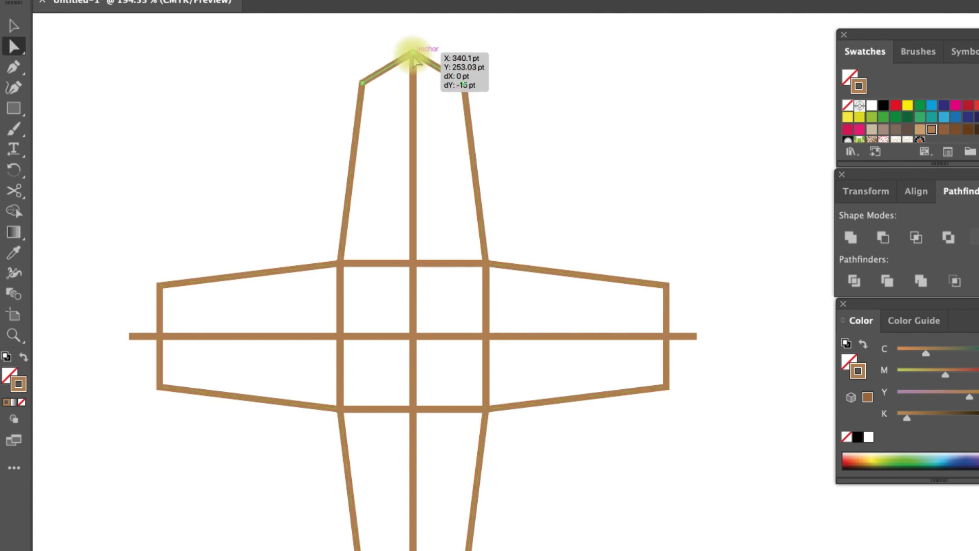
- Pull new anchors at the right and left arm ends out into points
key(plus)
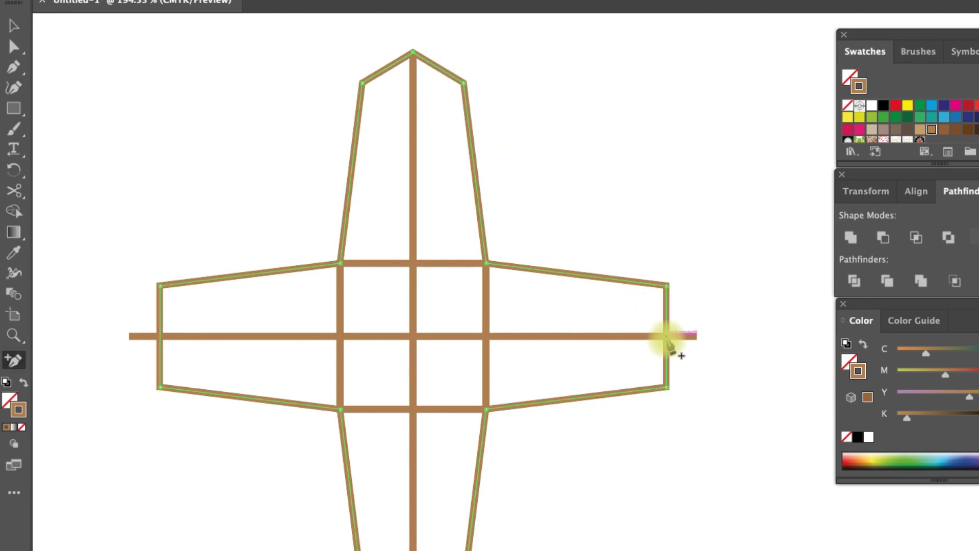
key(a)
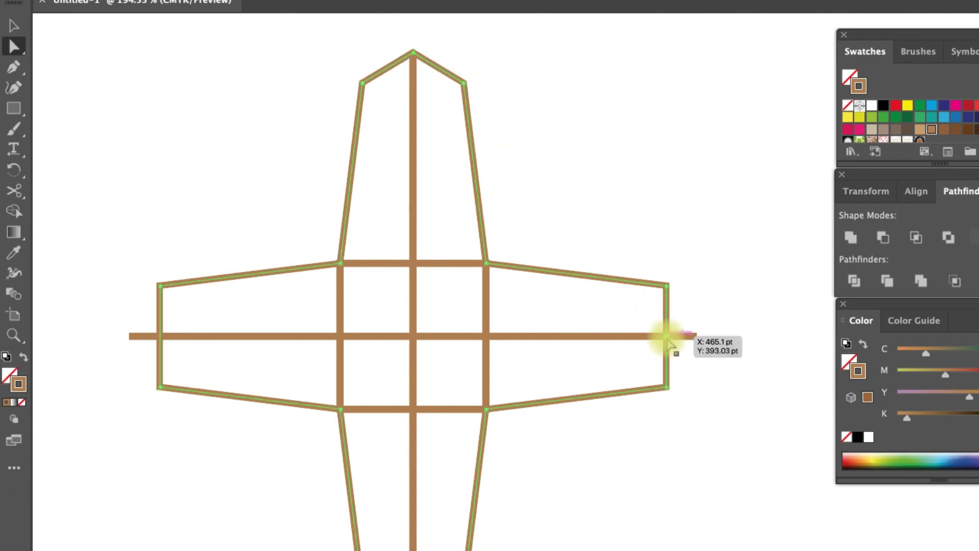
drag(667, 337, 698, 335)
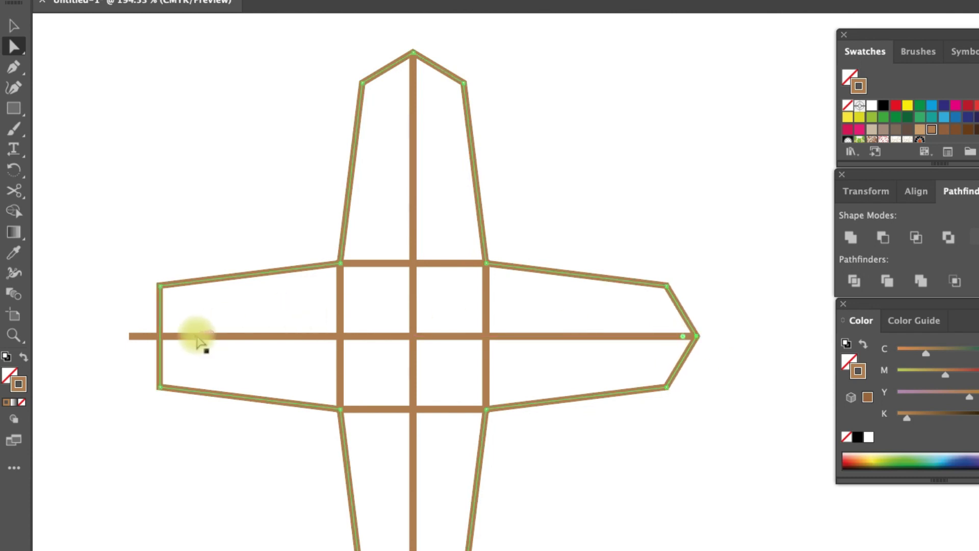
key(plus)
key(a)
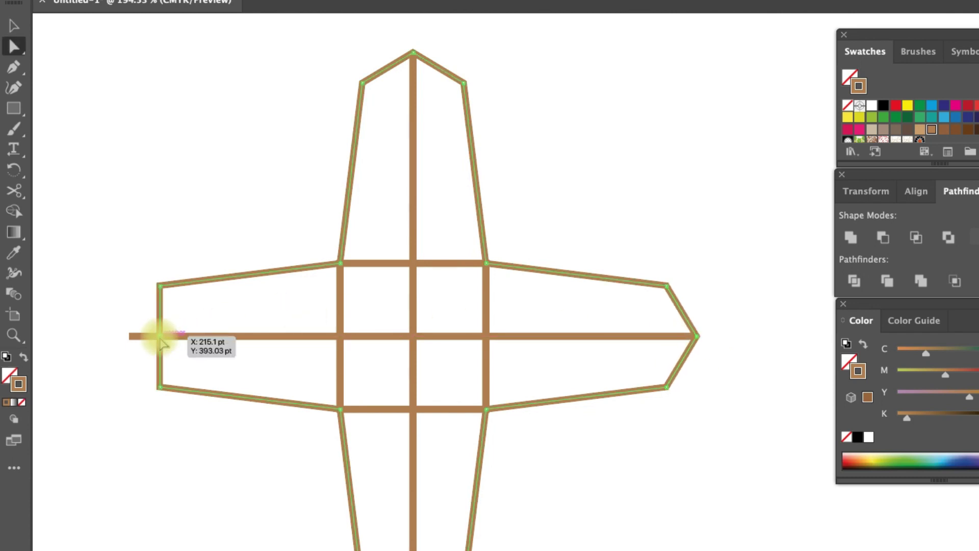
drag(160, 336, 128, 336)
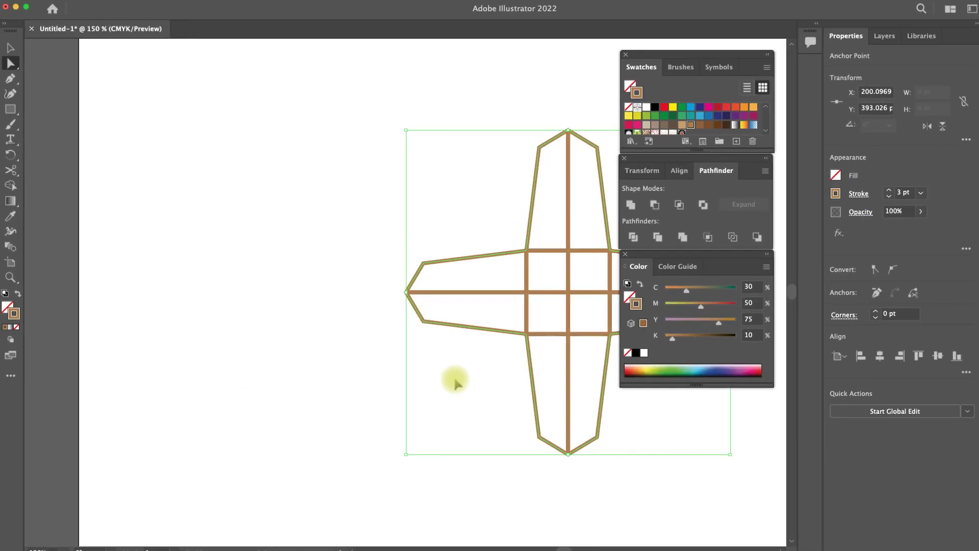
- View the pointed cross at 100% and clear the selection
key(ctrl+1)
key(v)
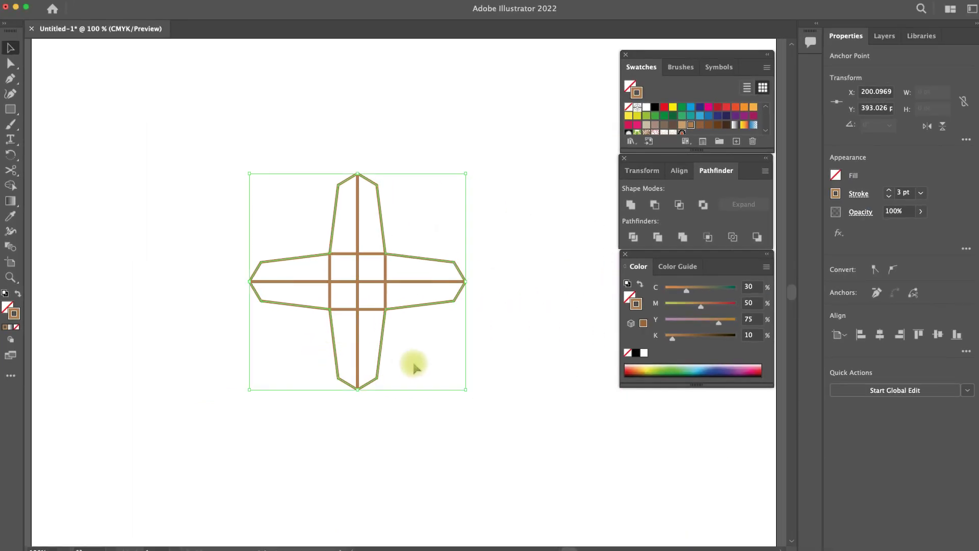
click(411, 365)
drag(367, 287, 367, 287)
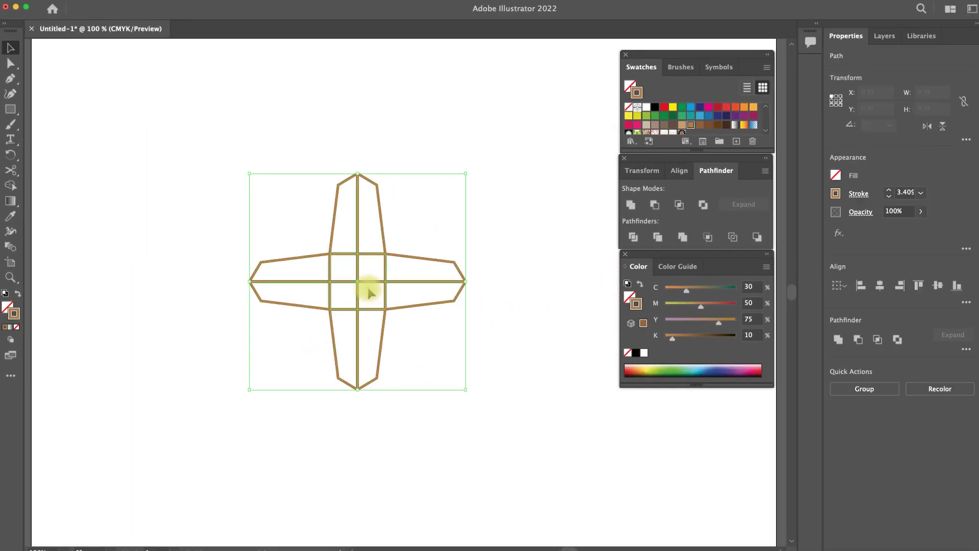
click(513, 306)
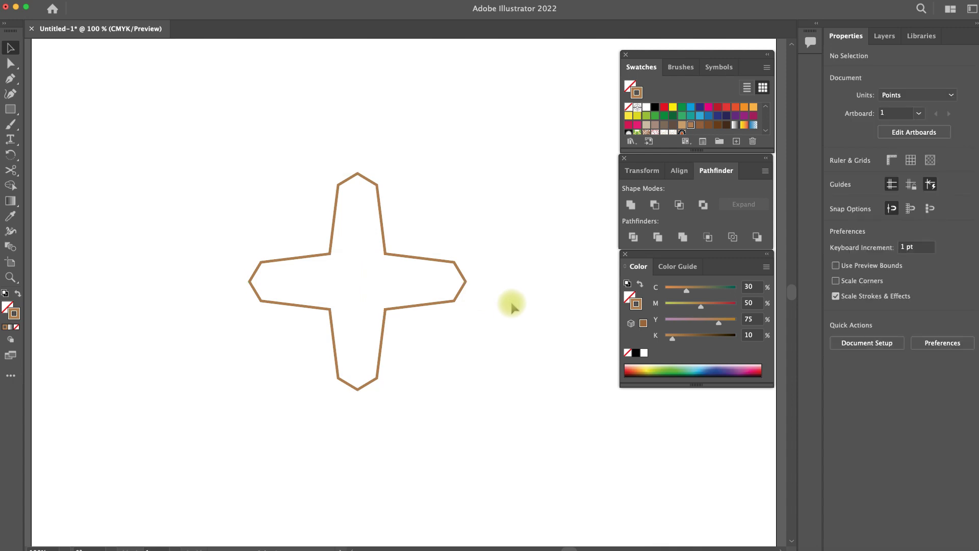
- Make a copy of the pointed cross rotated 30°
key(super+minus)
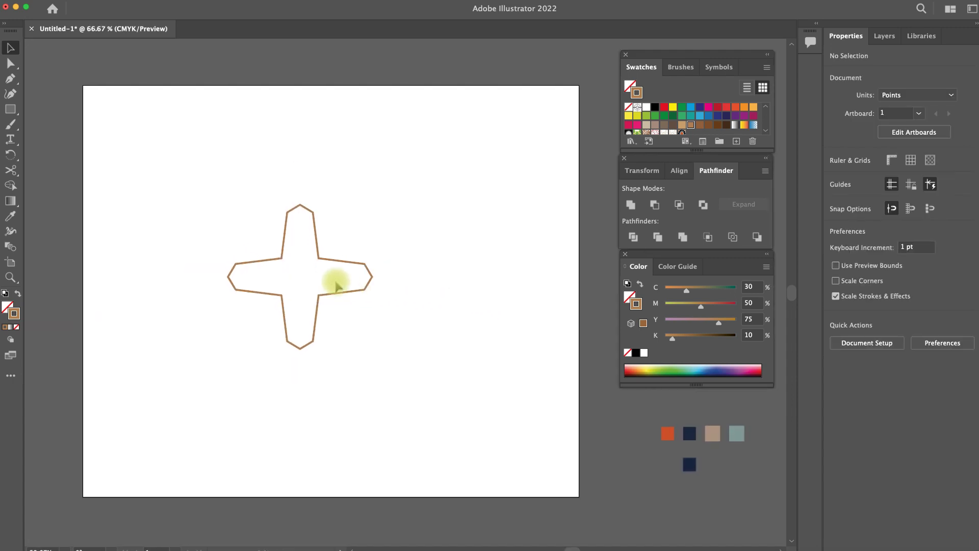
key(z)
drag(301, 286, 343, 302)
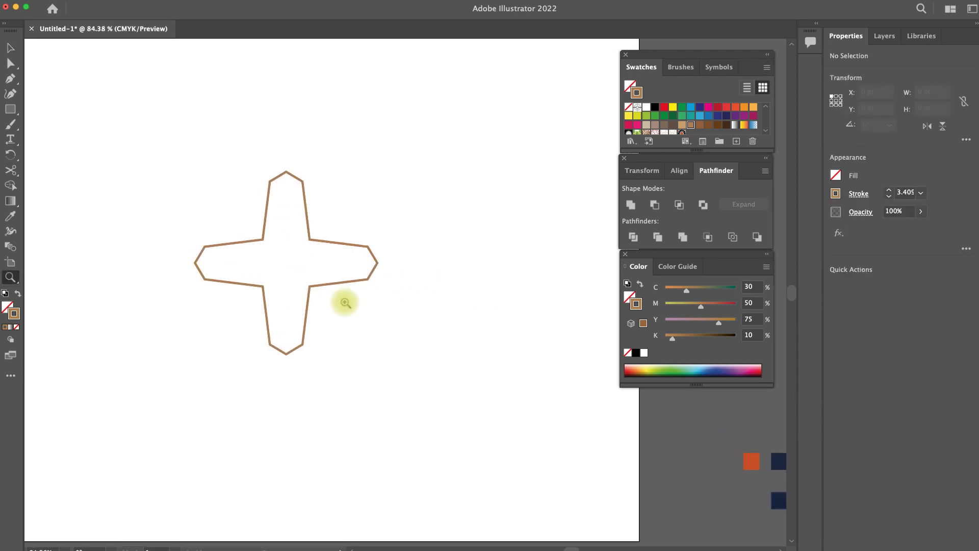
key(v)
click(335, 286)
right_click(335, 285)
mouse_move(363, 454)
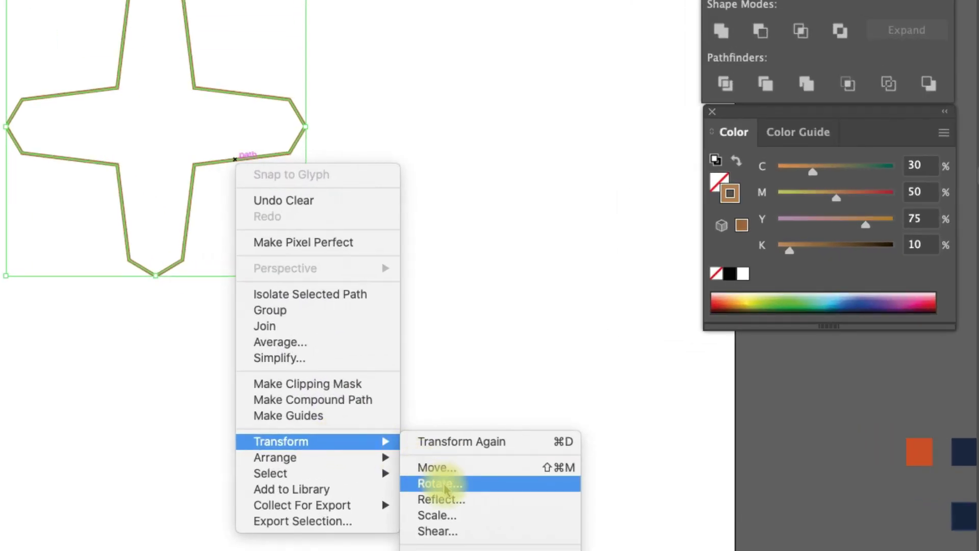
click(440, 484)
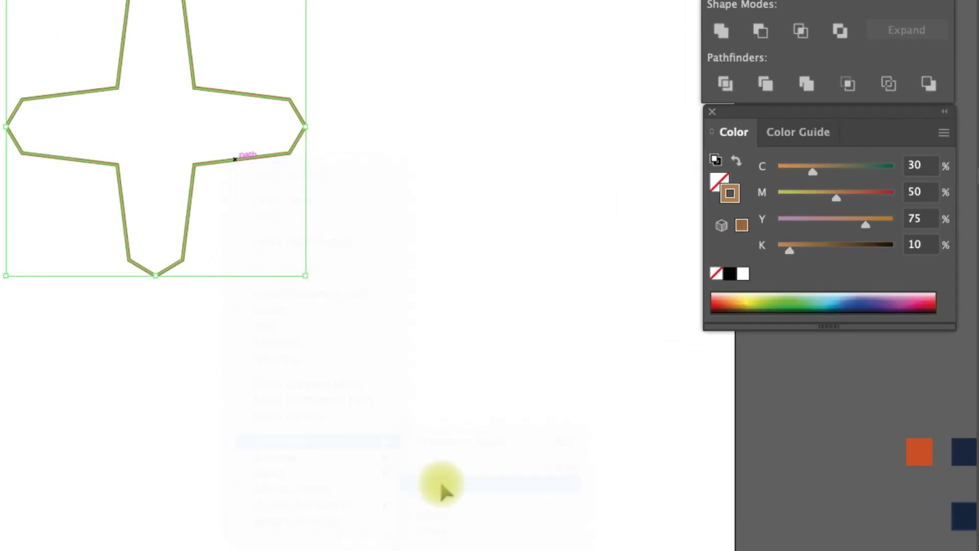
click(737, 386)
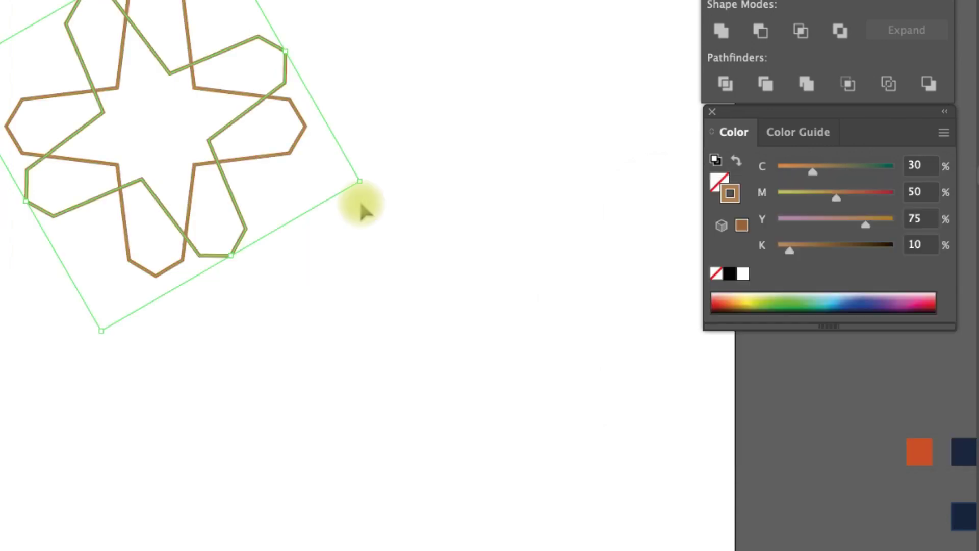
click(357, 204)
- Make a 60° rotated copy of the two-cross star to complete the twelve-point rosette
click(228, 147)
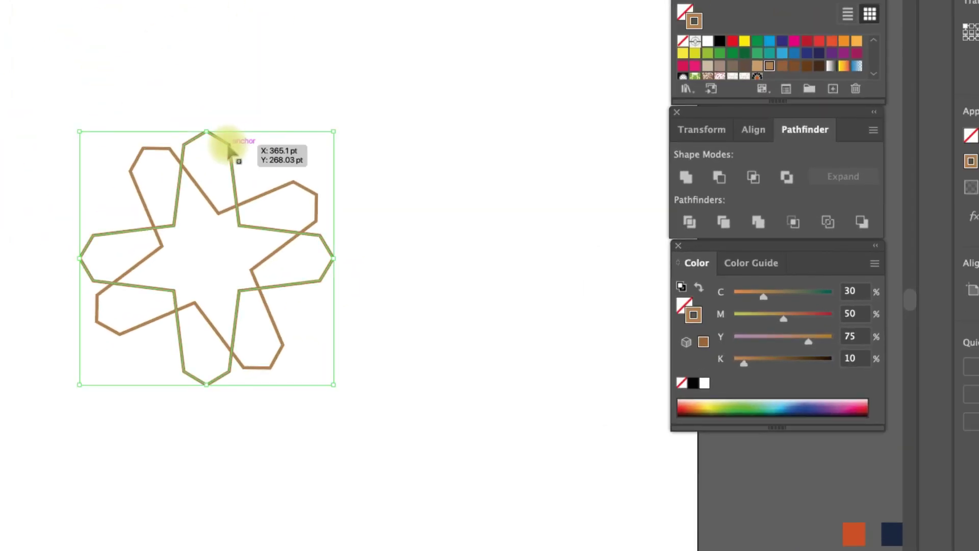
right_click(228, 147)
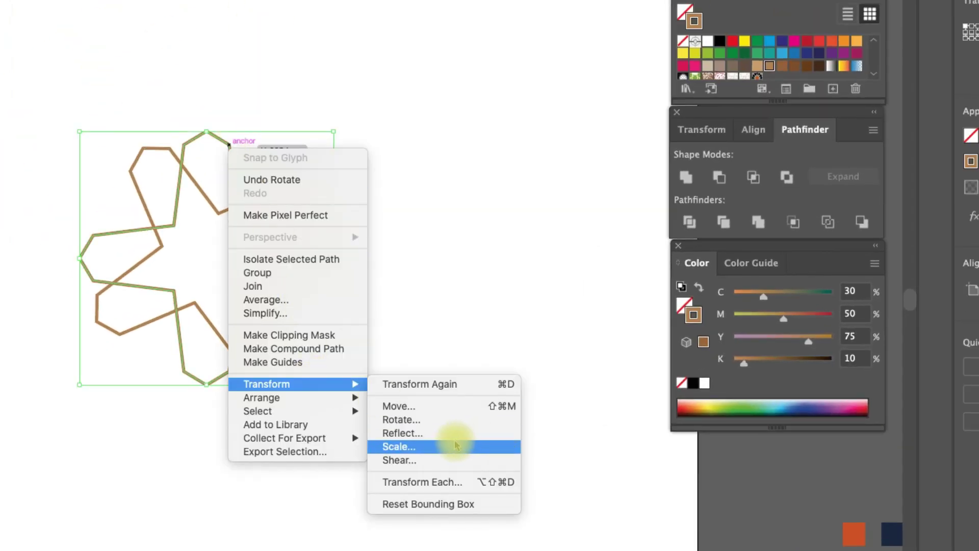
click(431, 420)
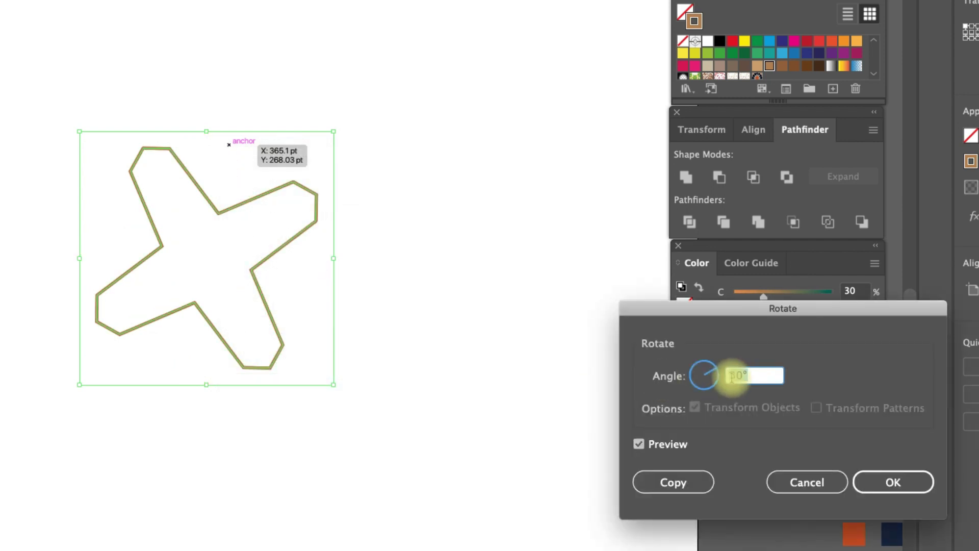
text(0)
click(686, 479)
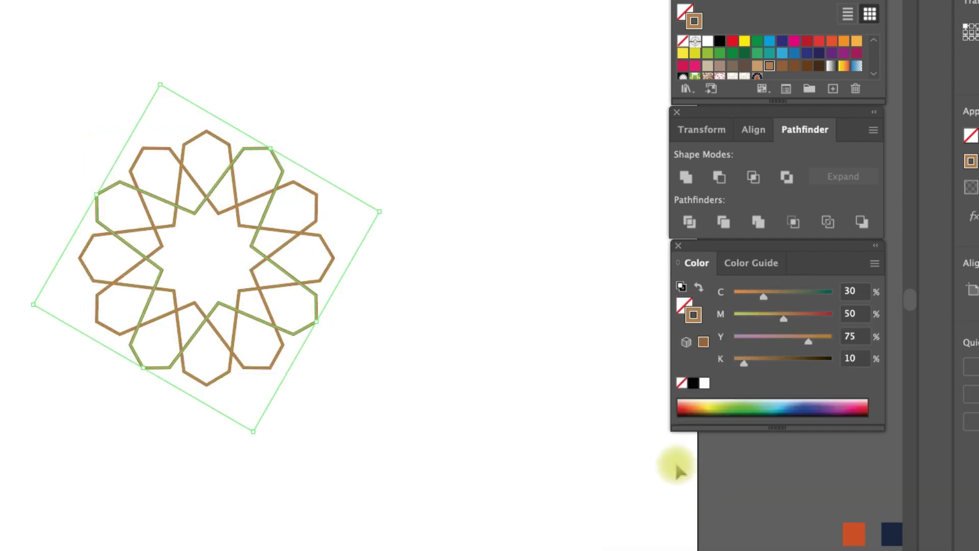
click(492, 335)
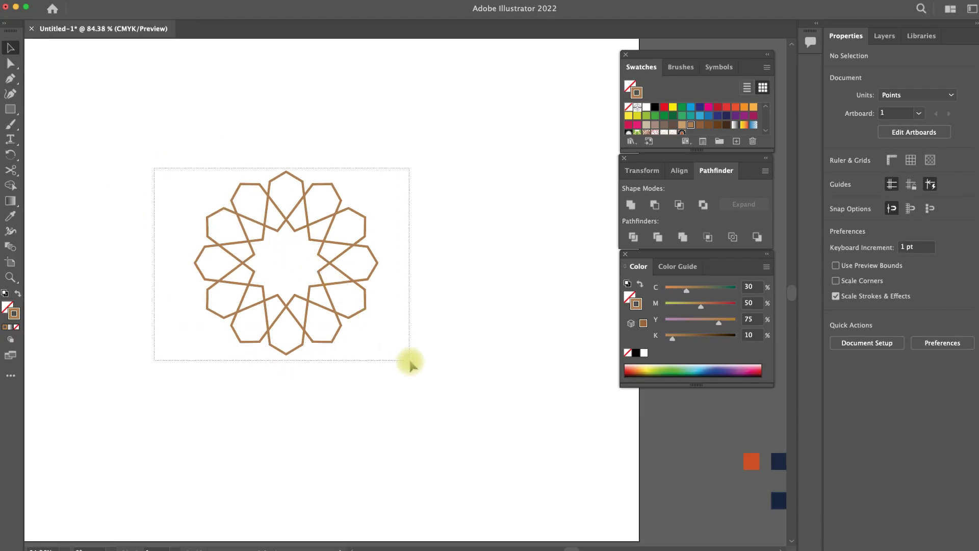
drag(386, 332, 411, 361)
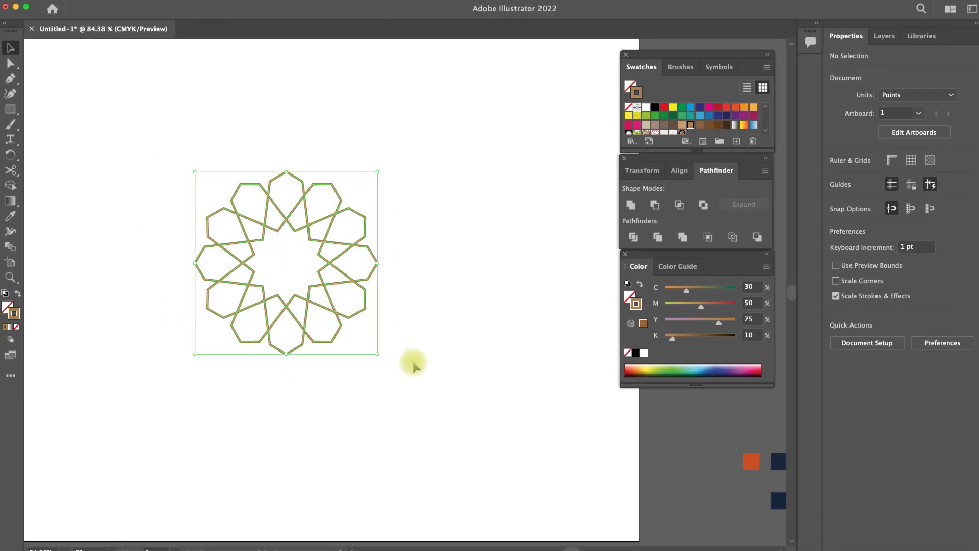
- Place an outline copy of the rosette at the top right and fill the original brown
drag(296, 327, 548, 164)
drag(187, 173, 360, 354)
click(18, 295)
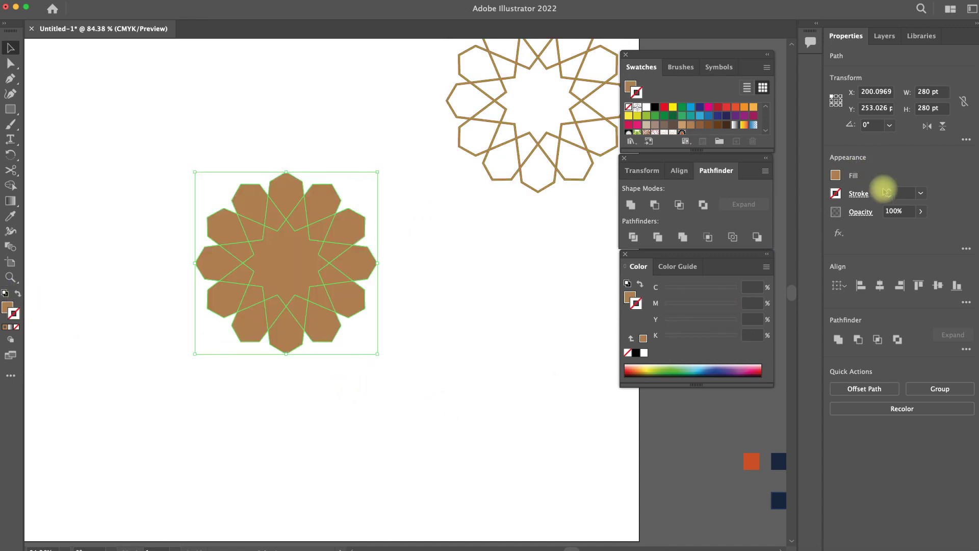
click(889, 192)
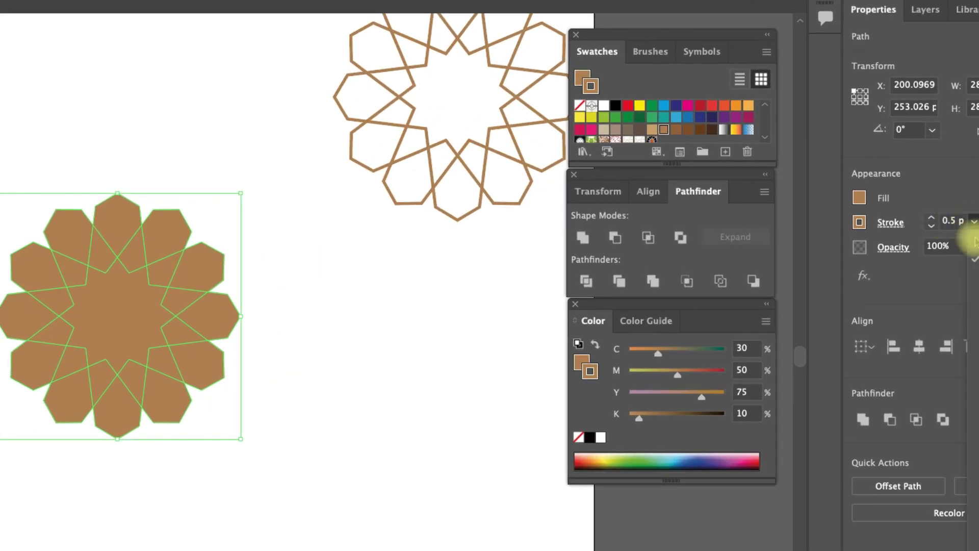
- Give the filled rosette a 2 pt white stroke
click(975, 316)
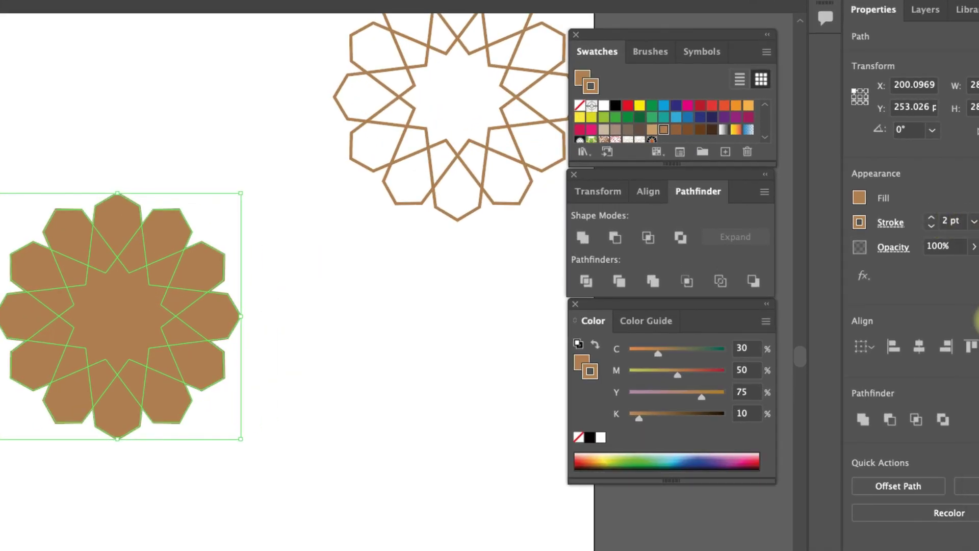
click(888, 225)
click(900, 224)
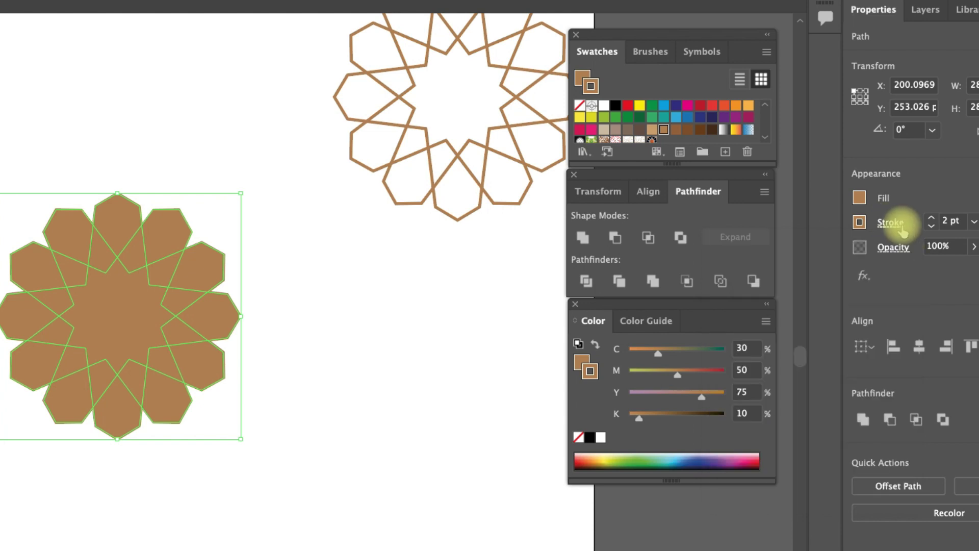
click(901, 224)
click(860, 222)
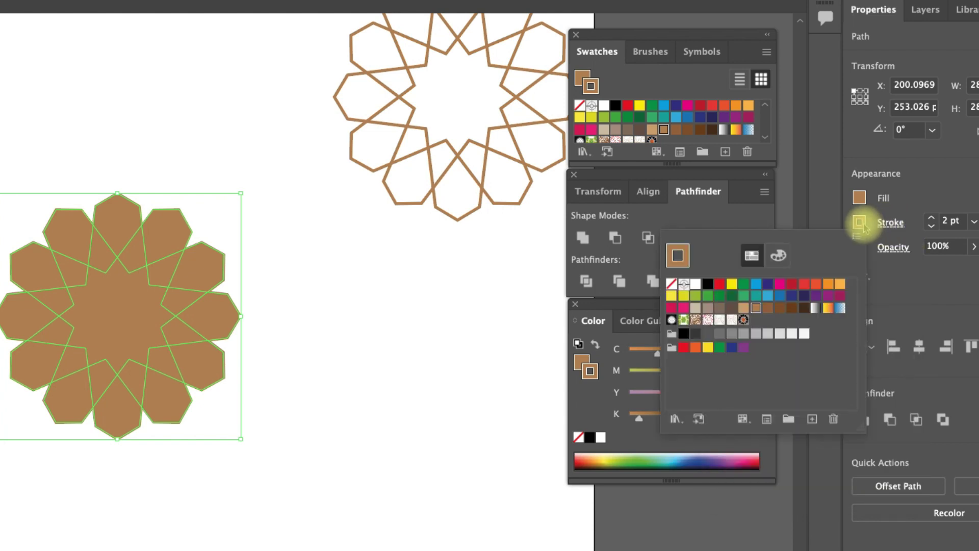
click(695, 284)
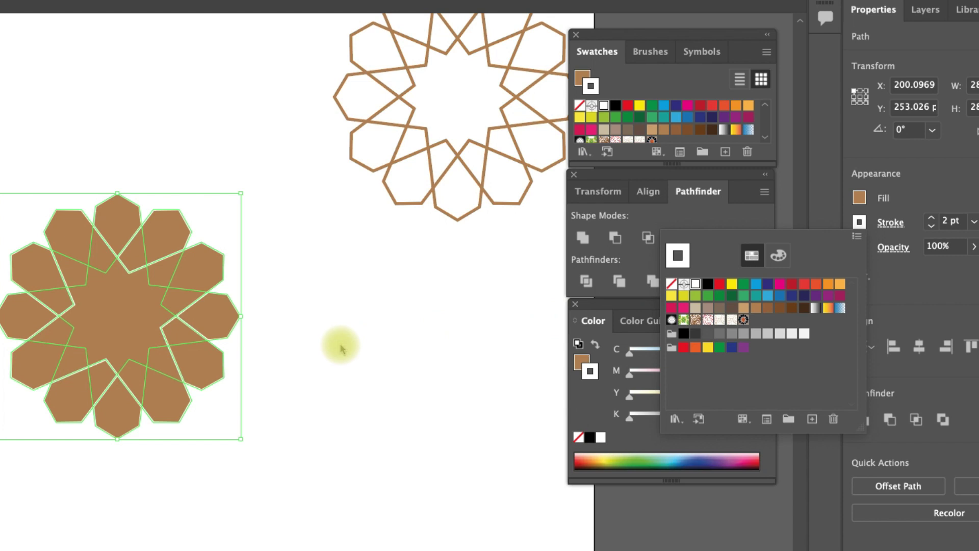
click(936, 220)
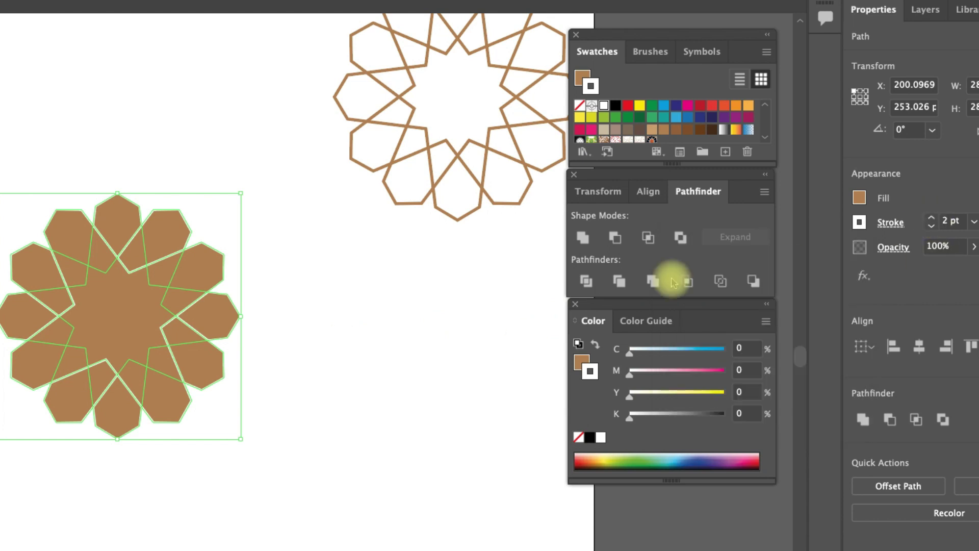
click(382, 288)
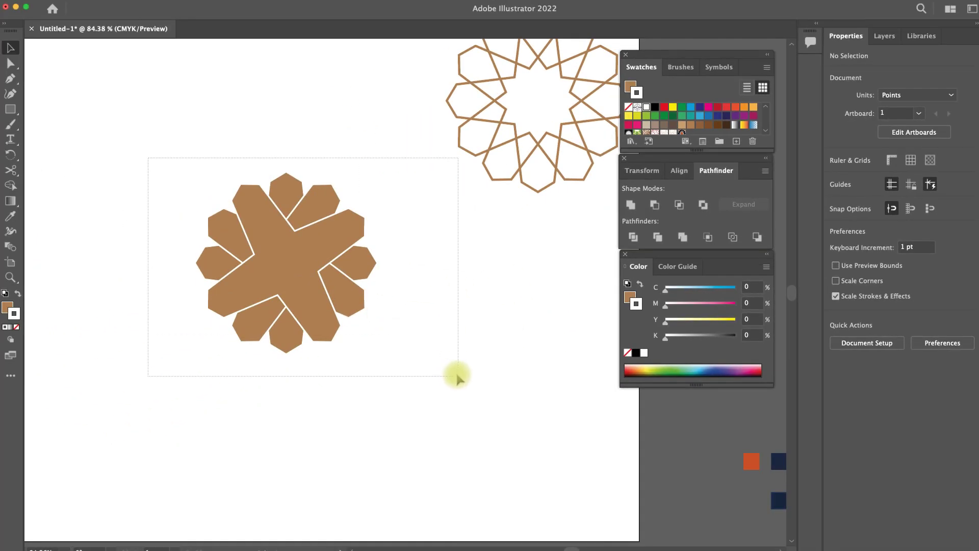
- Divide the filled rosette into separate pieces with Pathfinder Divide
drag(148, 157, 454, 374)
click(633, 237)
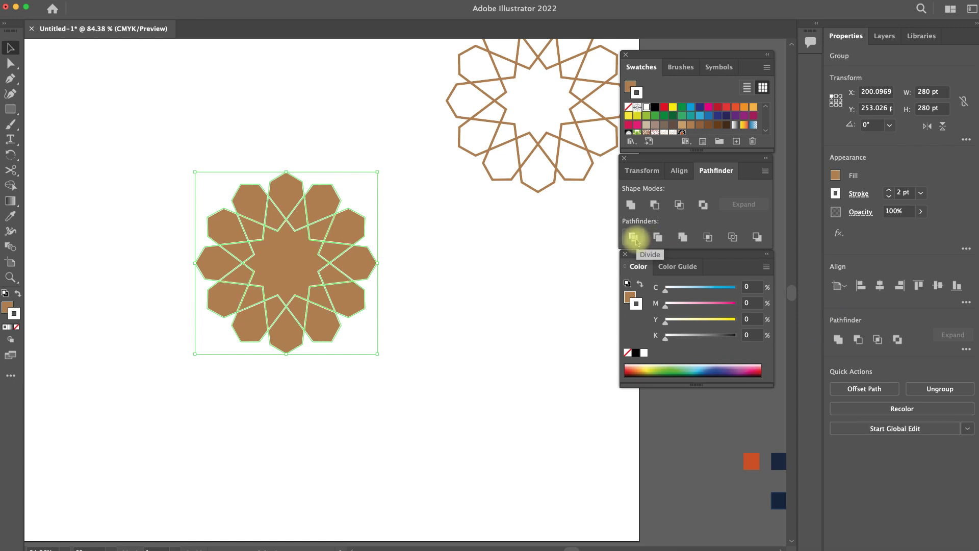
click(419, 266)
- Move the five colour swatch squares from the pasteboard onto the artboard beside the rosette
drag(162, 166, 432, 356)
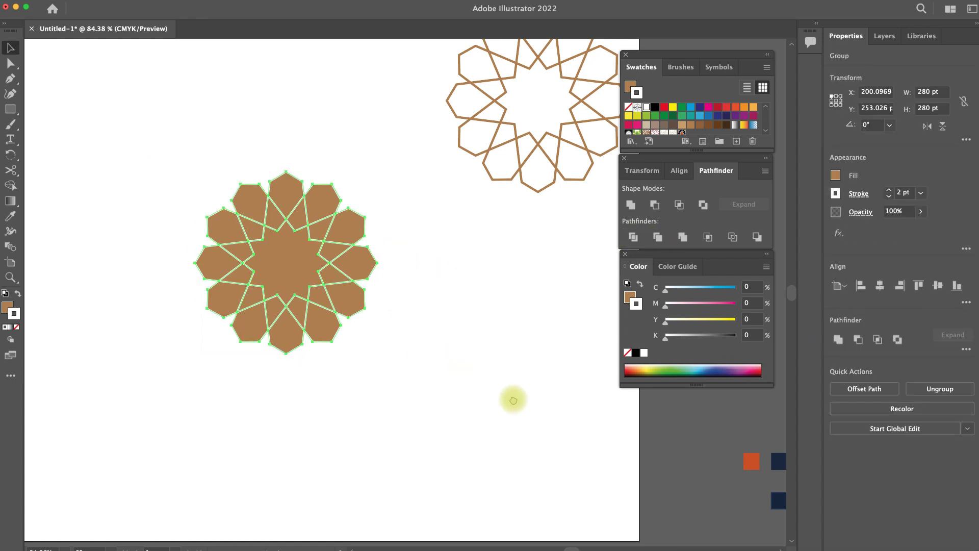
scroll(442, 389, right, 5)
drag(740, 491, 440, 296)
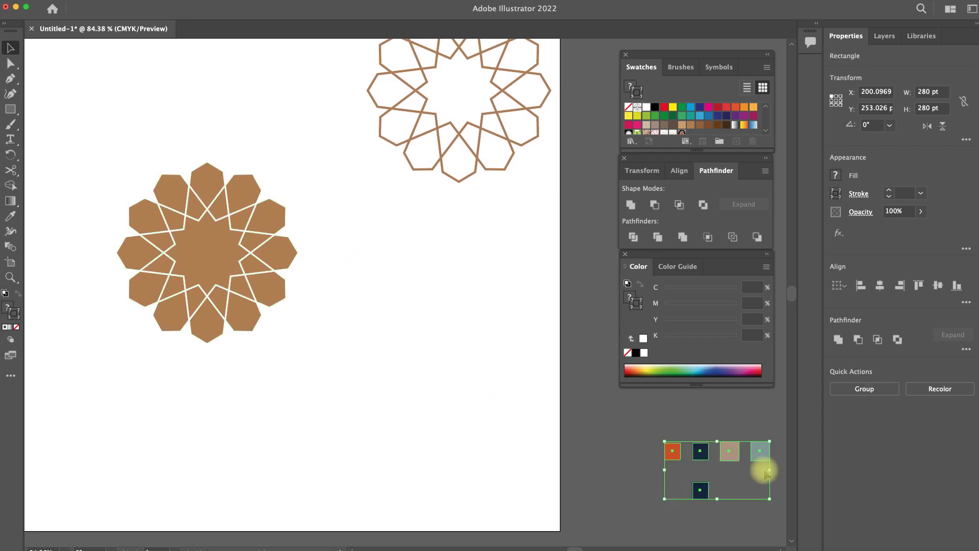
click(360, 322)
scroll(361, 321, left, 5)
scroll(360, 321, up, 3)
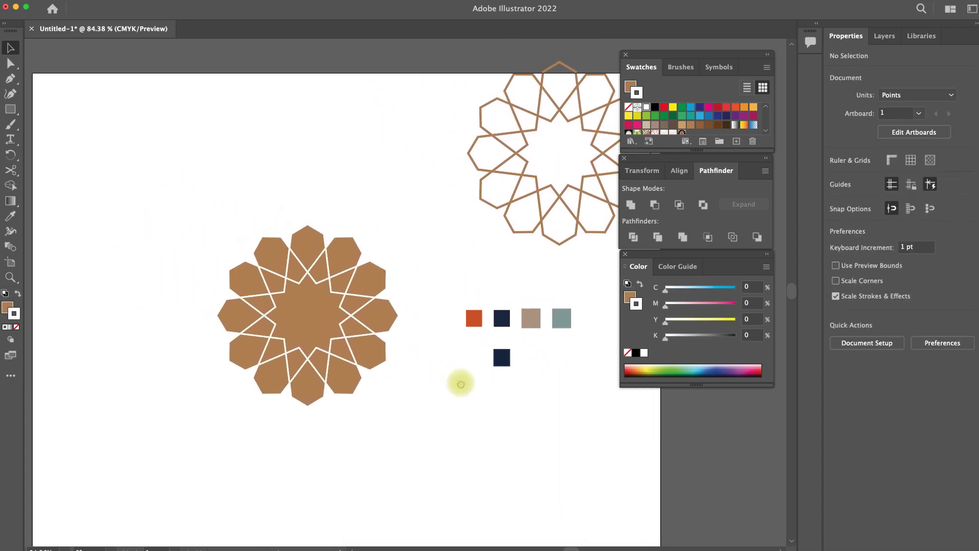
- Fill the rosette's centre star with the orange-red swatch colour
key(a)
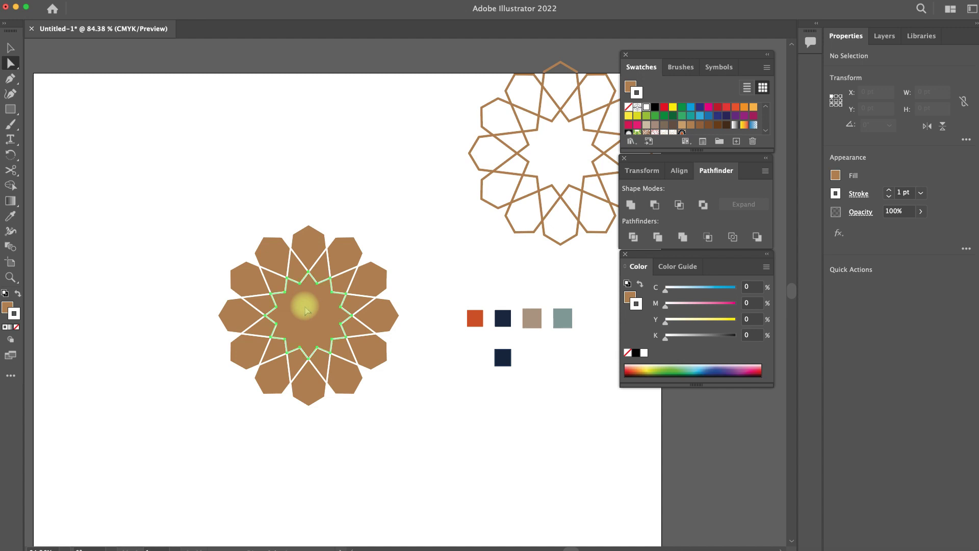
click(305, 310)
key(i)
click(493, 359)
click(476, 320)
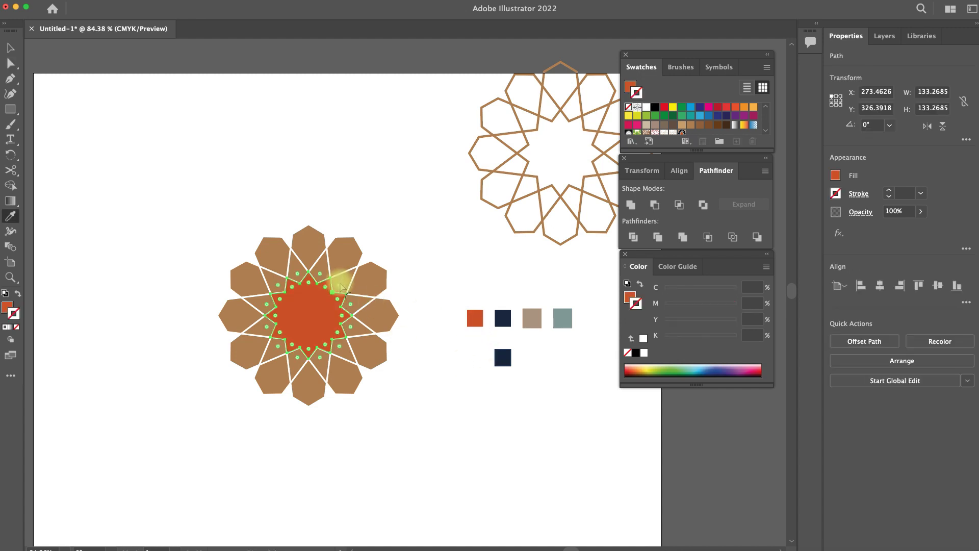
- Fill all kite pieces around the star with the grey-teal swatch colour
key(a)
click(434, 281)
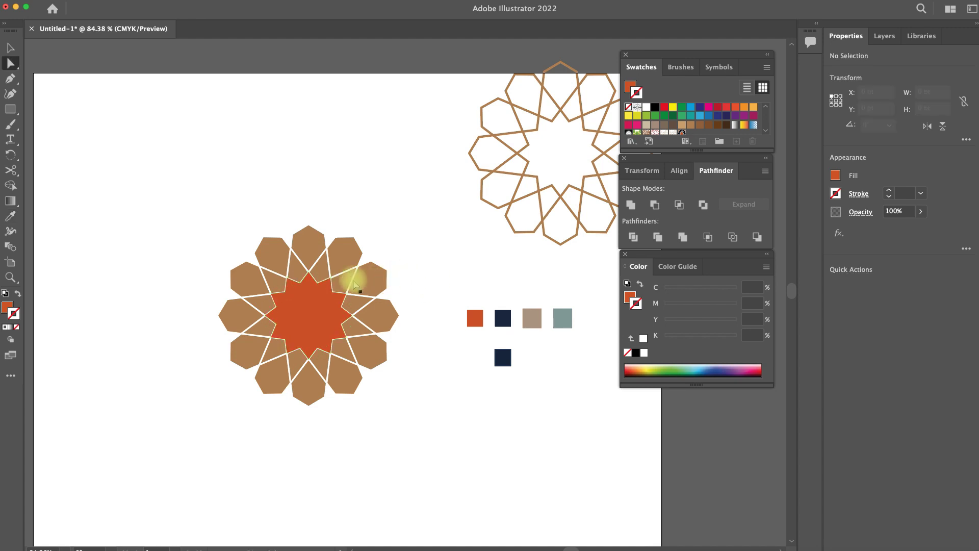
click(347, 285)
shift+click(357, 306)
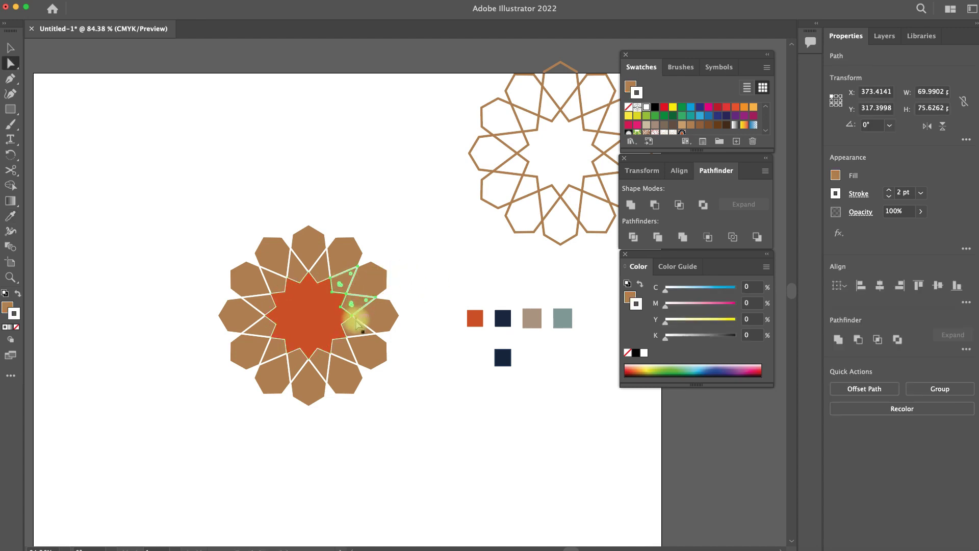
shift+click(354, 327)
shift+click(336, 349)
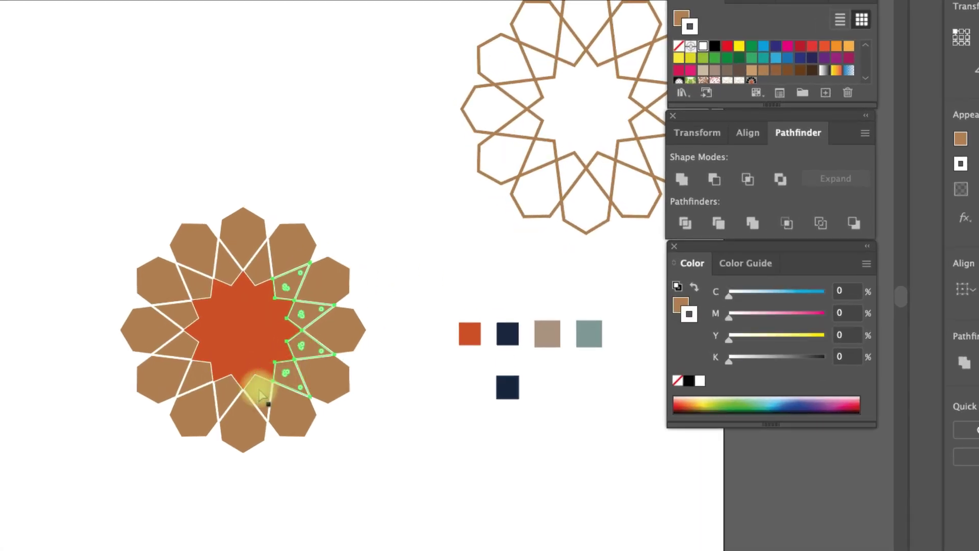
shift+click(261, 396)
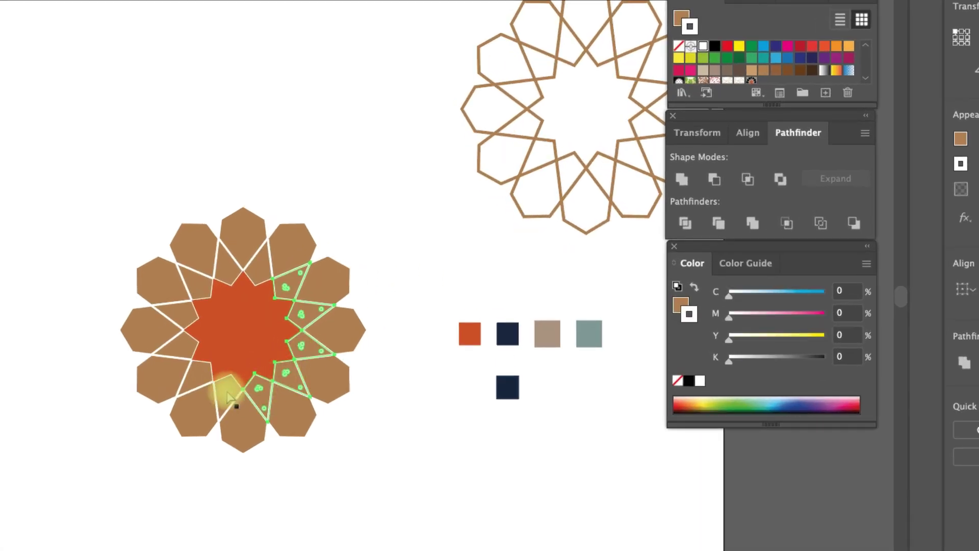
shift+click(225, 394)
shift+click(165, 339)
shift+click(173, 312)
shift+click(185, 284)
shift+click(229, 273)
shift+click(259, 267)
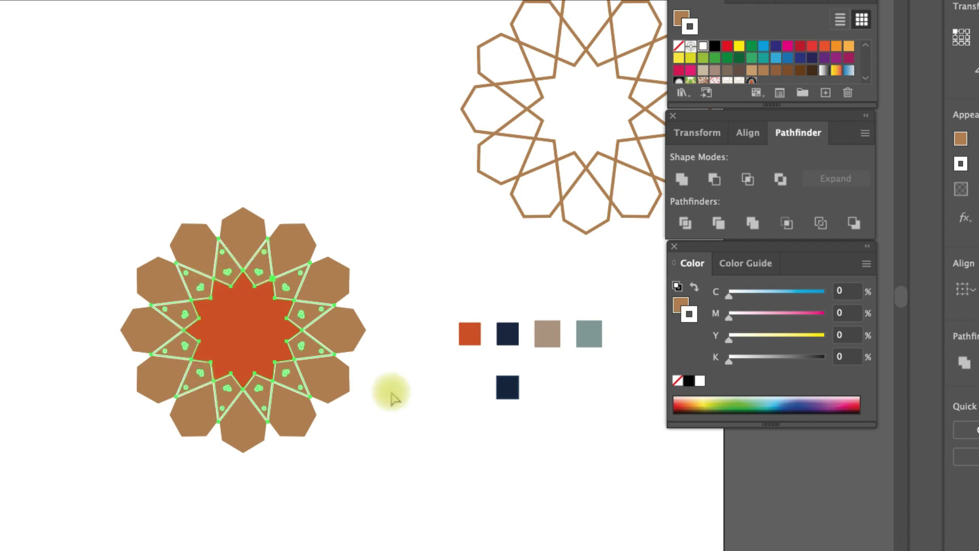
key(i)
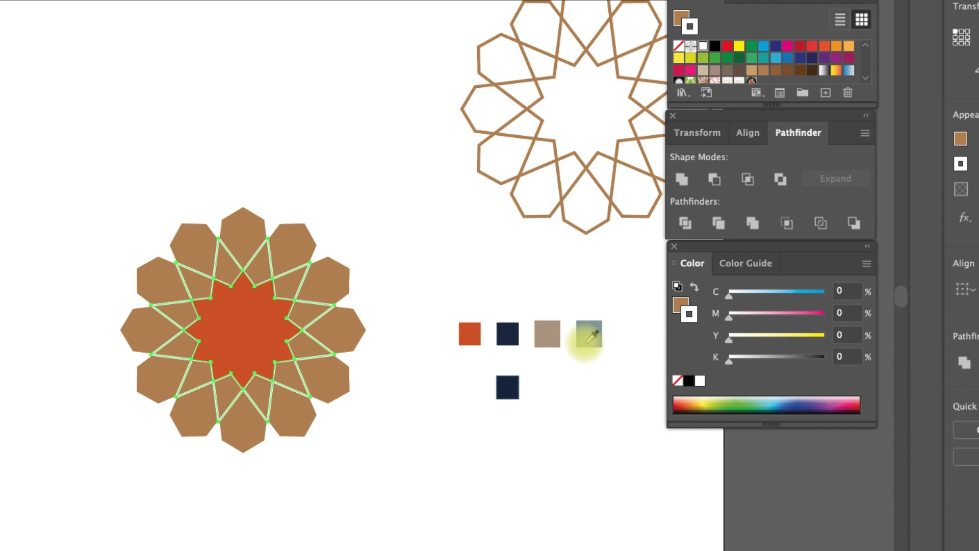
click(592, 336)
- Fill the twelve outer petals with the dark navy swatch colour
click(243, 236)
shift+click(292, 246)
shift+click(328, 279)
shift+click(335, 328)
shift+click(313, 393)
shift+click(295, 411)
shift+click(245, 431)
shift+click(193, 411)
shift+click(163, 382)
shift+click(149, 328)
shift+click(161, 280)
shift+click(194, 240)
key(i)
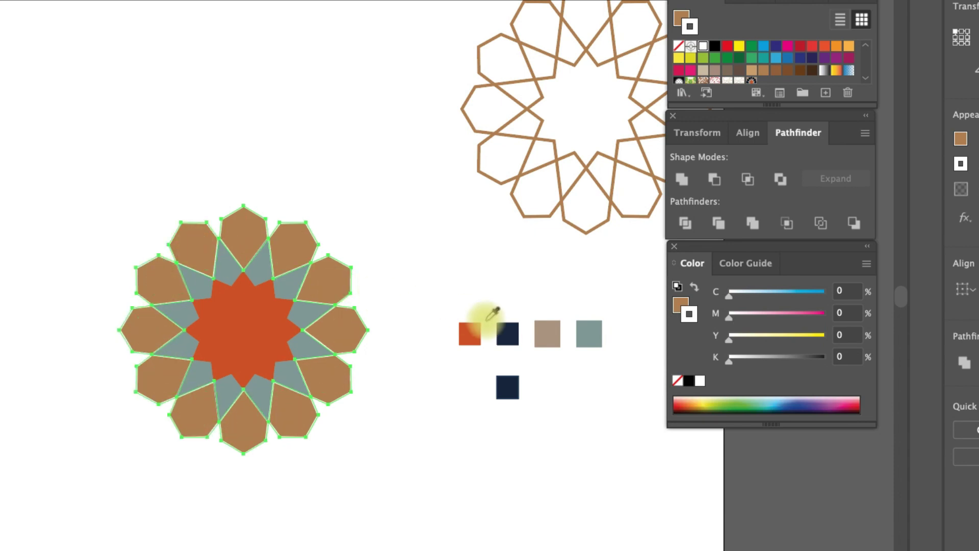
click(510, 330)
- Select the whole rosette and give it a 2 pt stroke
key(v)
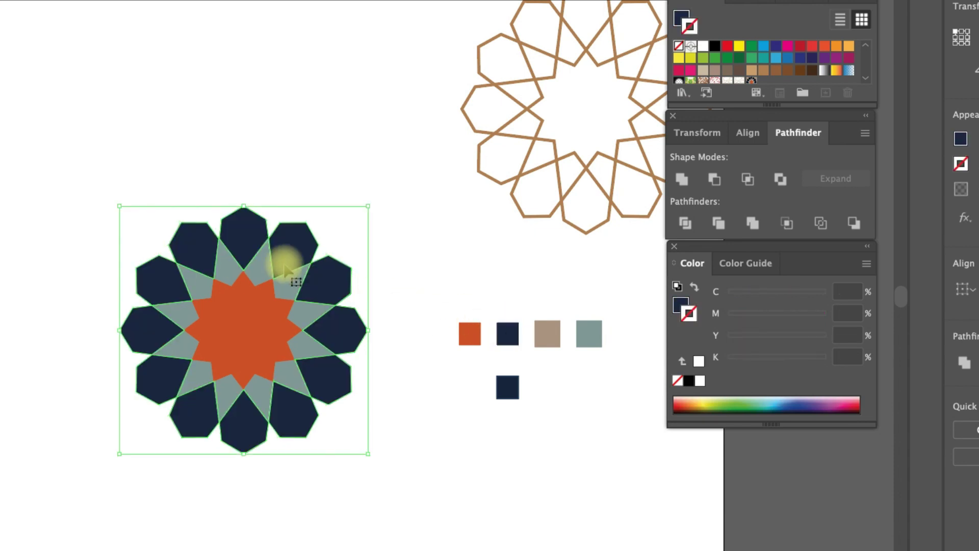
click(88, 182)
drag(88, 183, 368, 459)
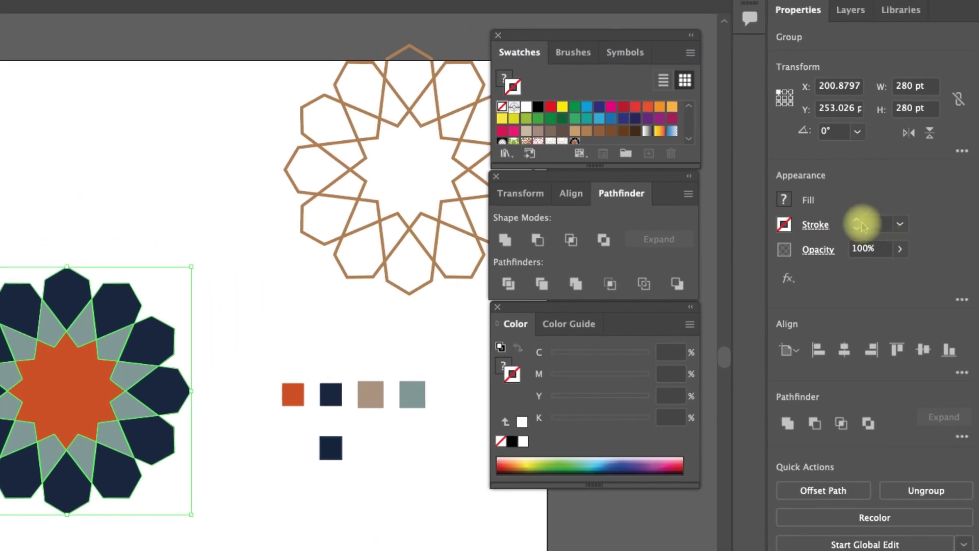
click(900, 224)
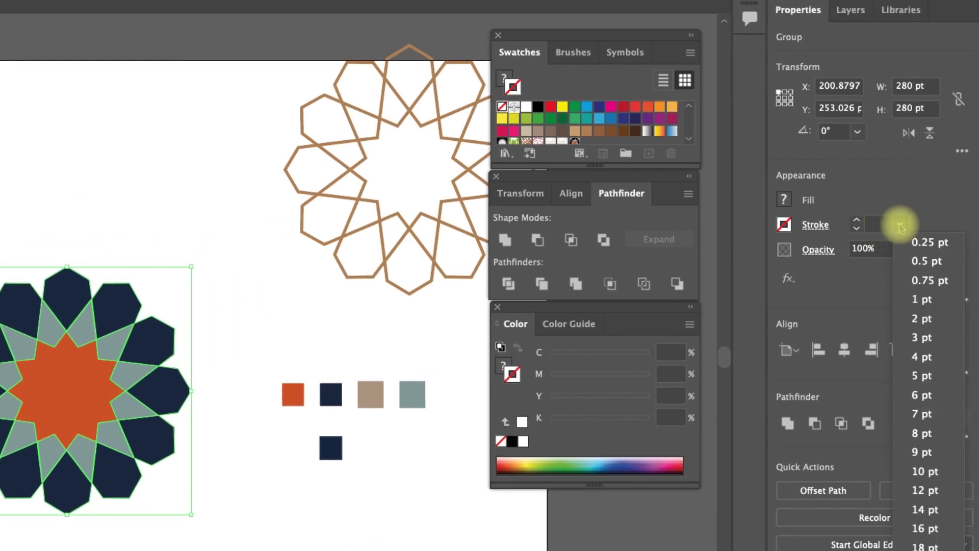
click(920, 329)
- Zoom out and pan slightly to see the whole artboard
click(237, 328)
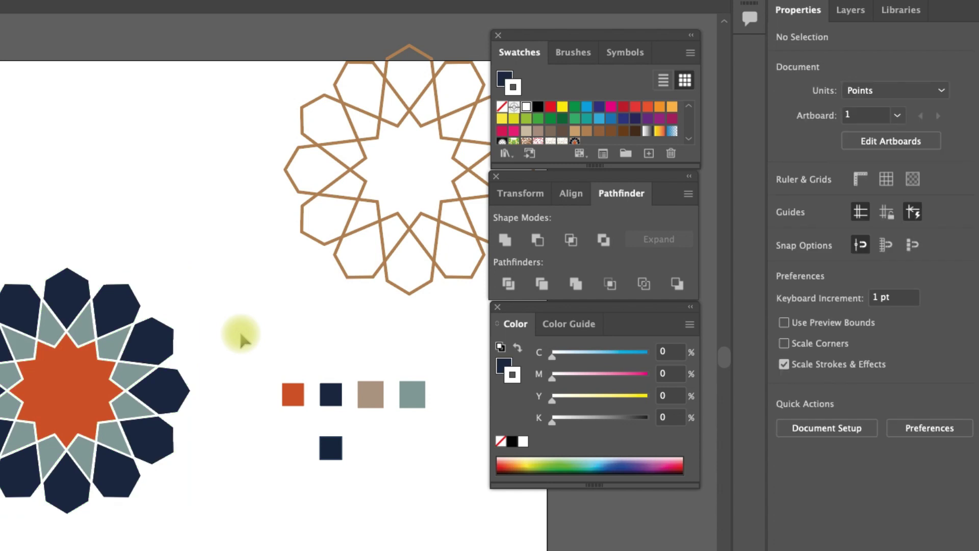
key(z)
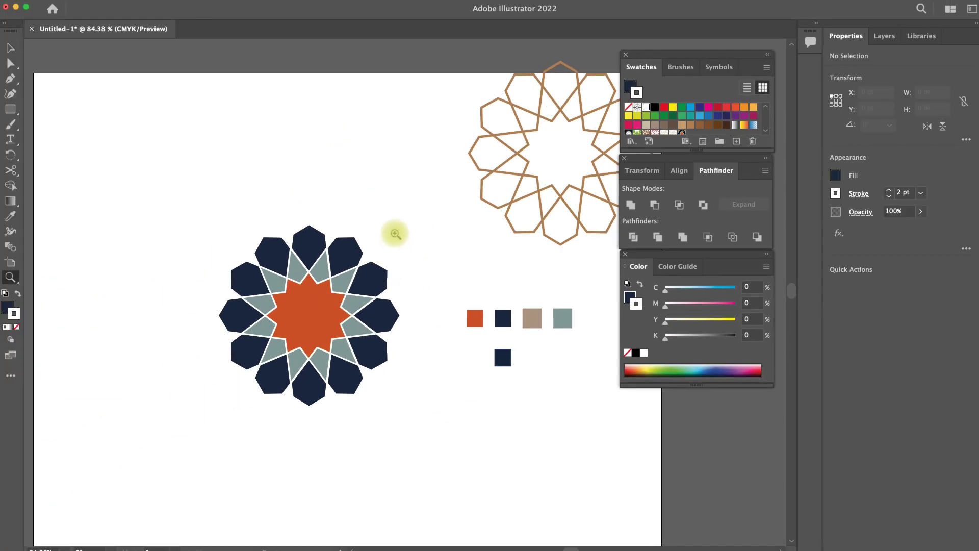
alt+click(387, 235)
drag(389, 279, 370, 282)
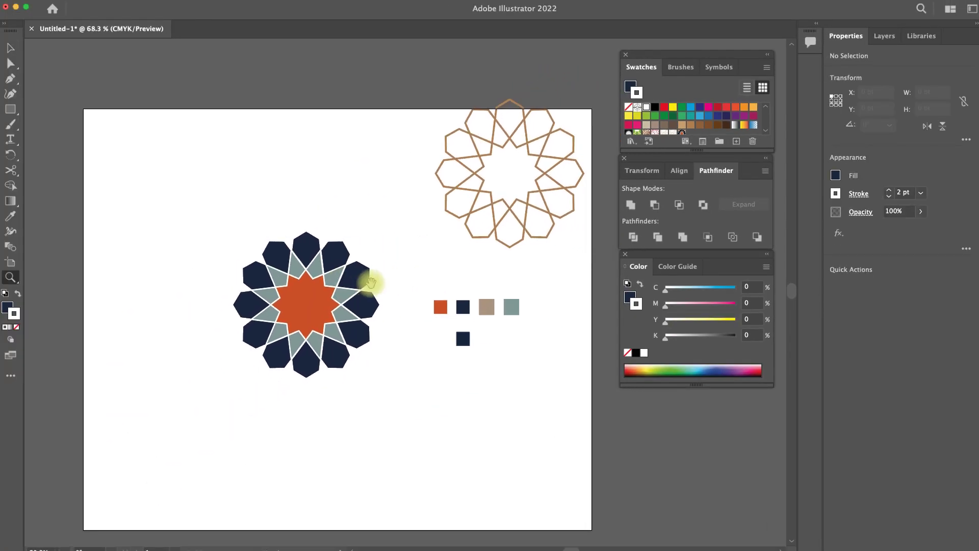
- Sample the tan swatch as a fill with no stroke, and check the rosette's bounds
key(i)
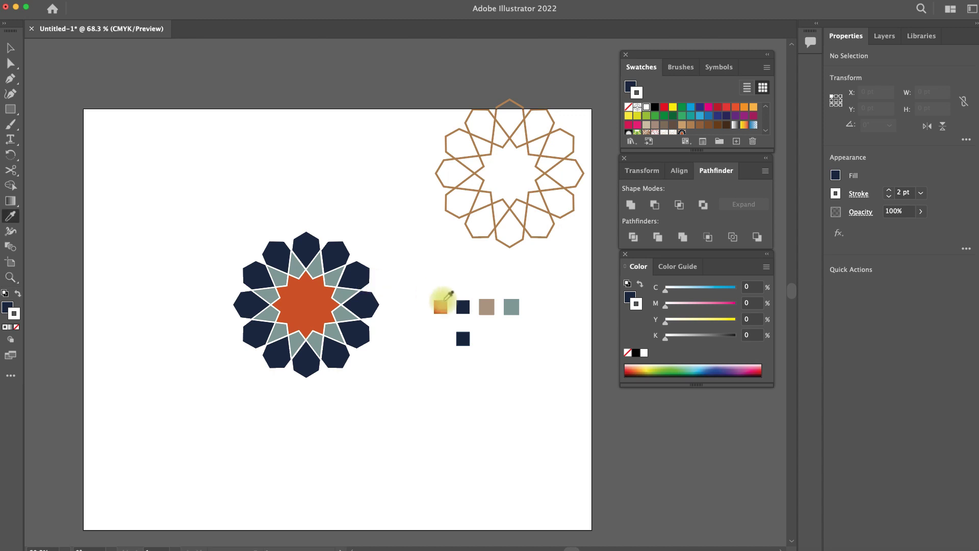
click(490, 307)
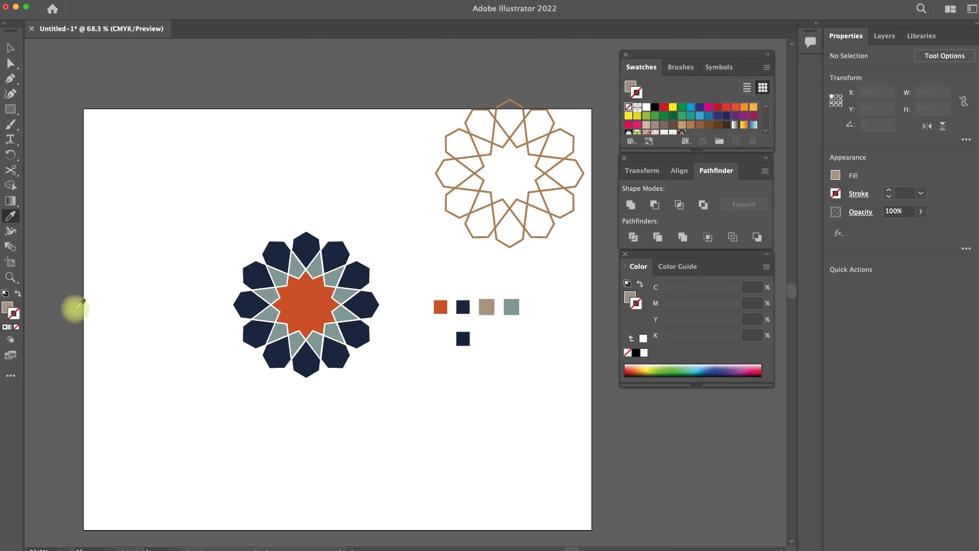
click(19, 294)
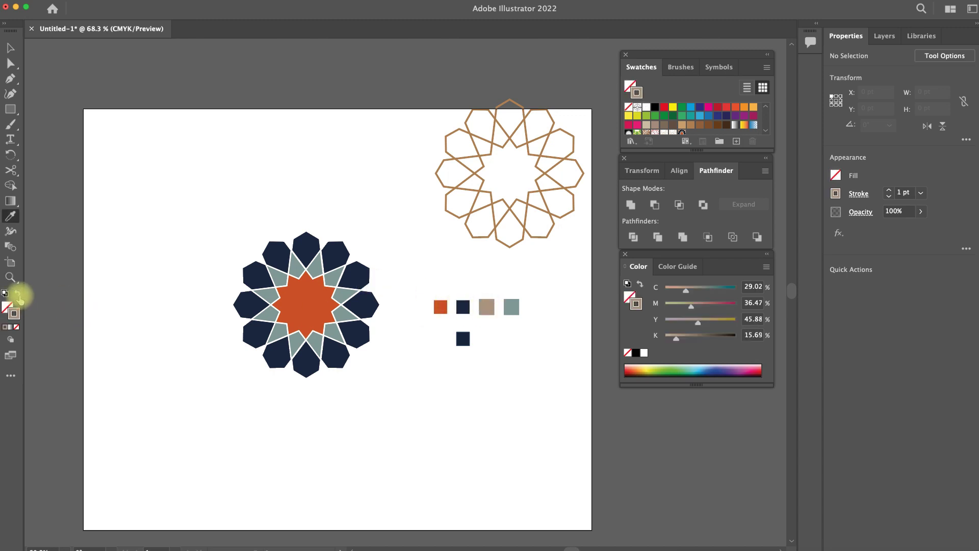
click(18, 295)
key(m)
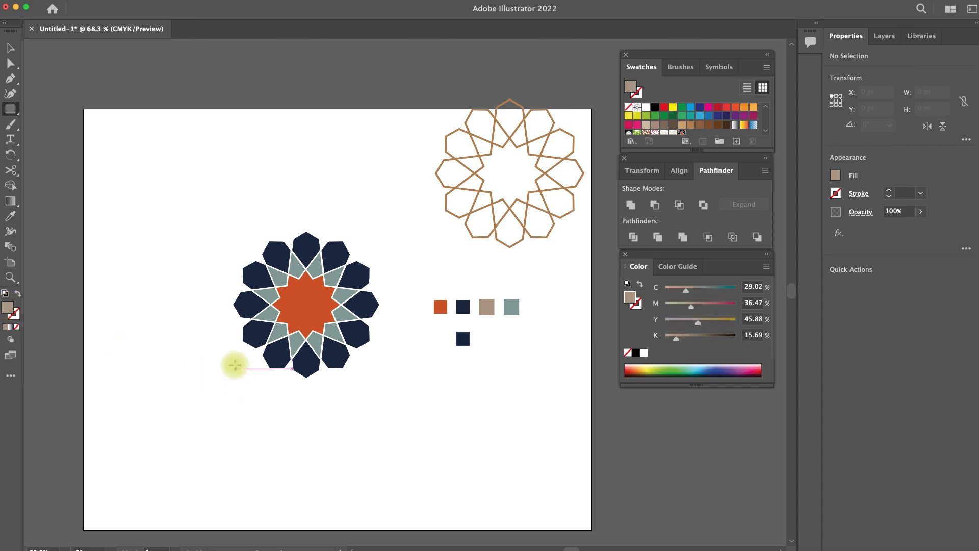
key(v)
drag(219, 227, 389, 389)
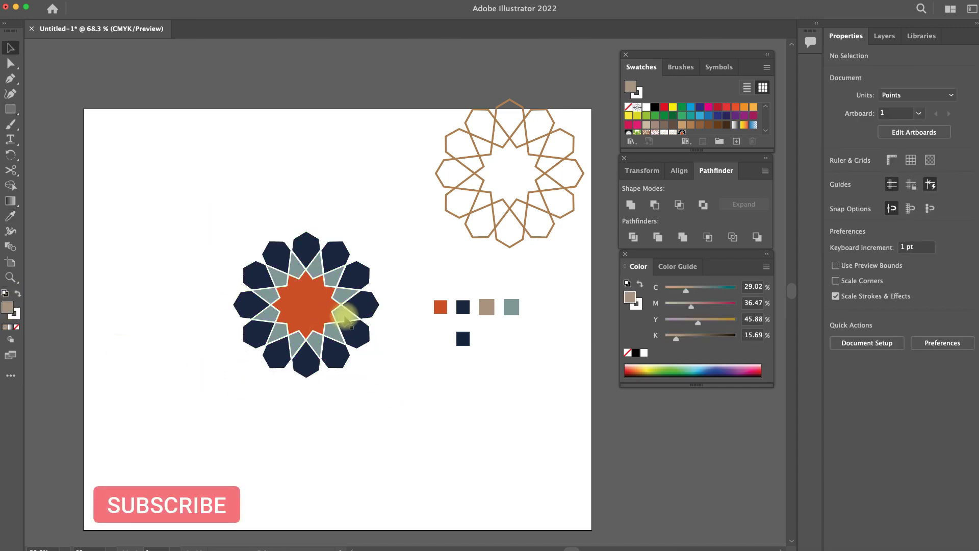
click(372, 398)
- Draw a tan square about 280 pt across over the rosette and send it to the back
key(m)
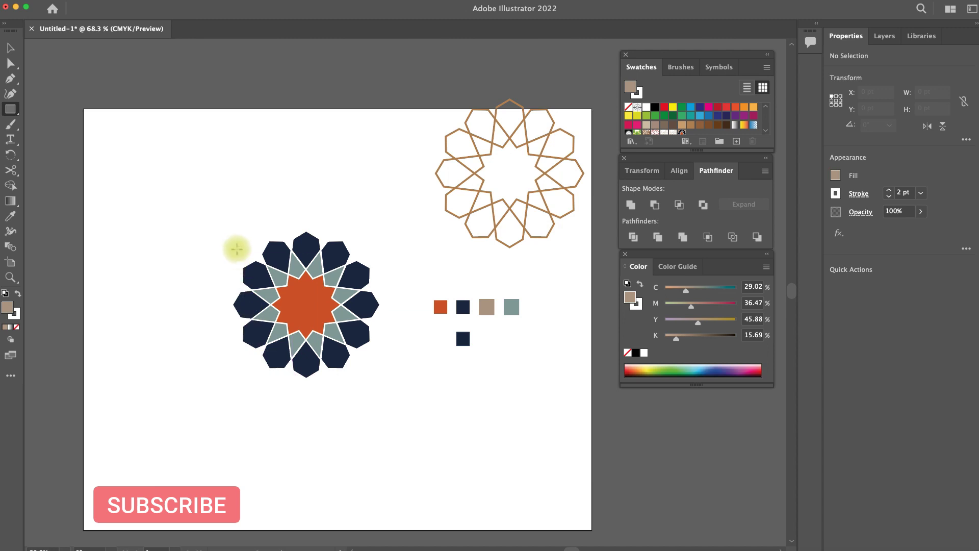
drag(233, 232, 379, 381)
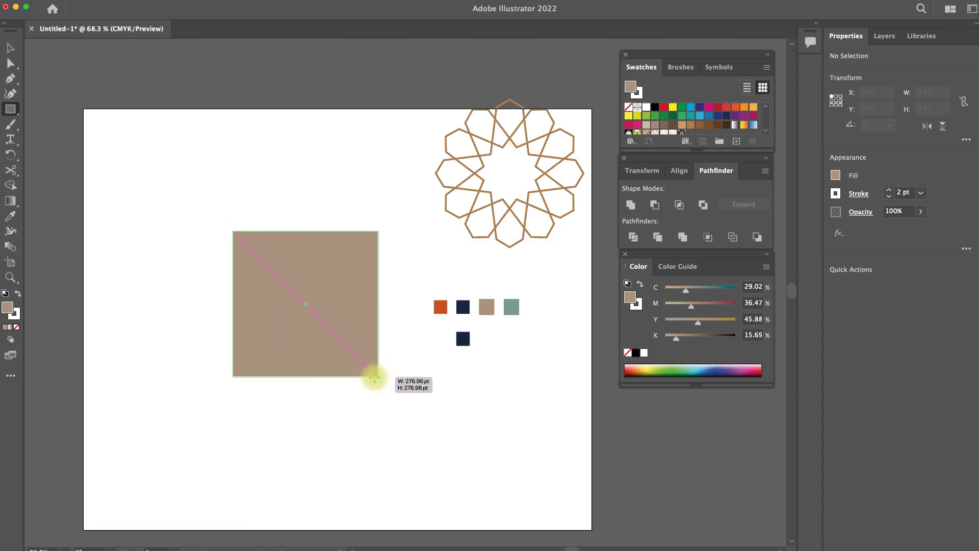
drag(378, 380, 380, 378)
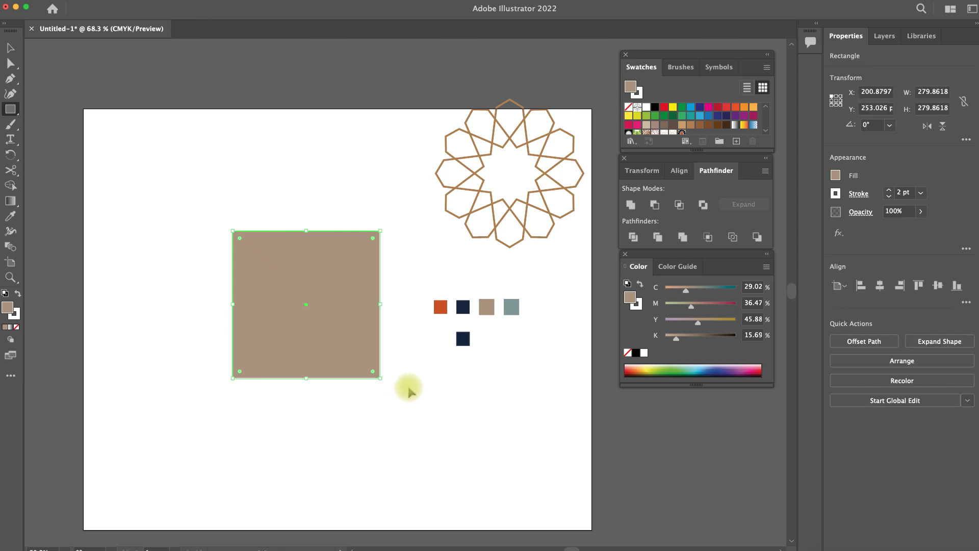
key(v)
key(ctrl+shift+bracketleft)
click(408, 390)
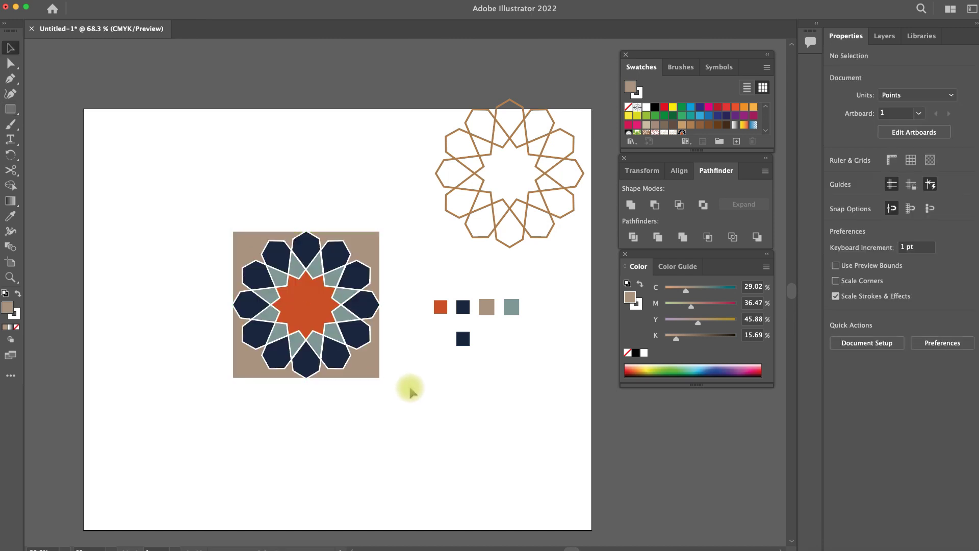
- Change the background square's fill to a lighter taupe, #C6B2A3
click(375, 368)
double_click(12, 308)
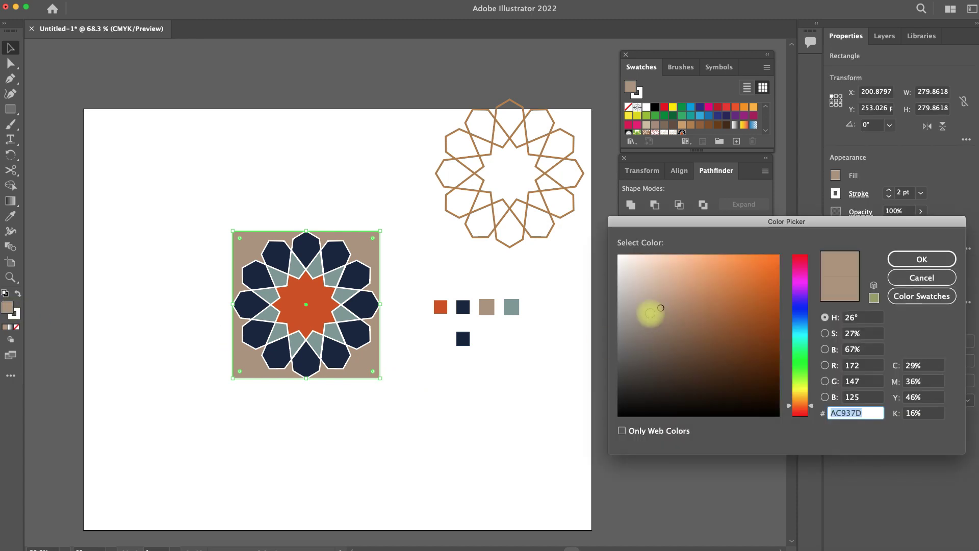
click(647, 288)
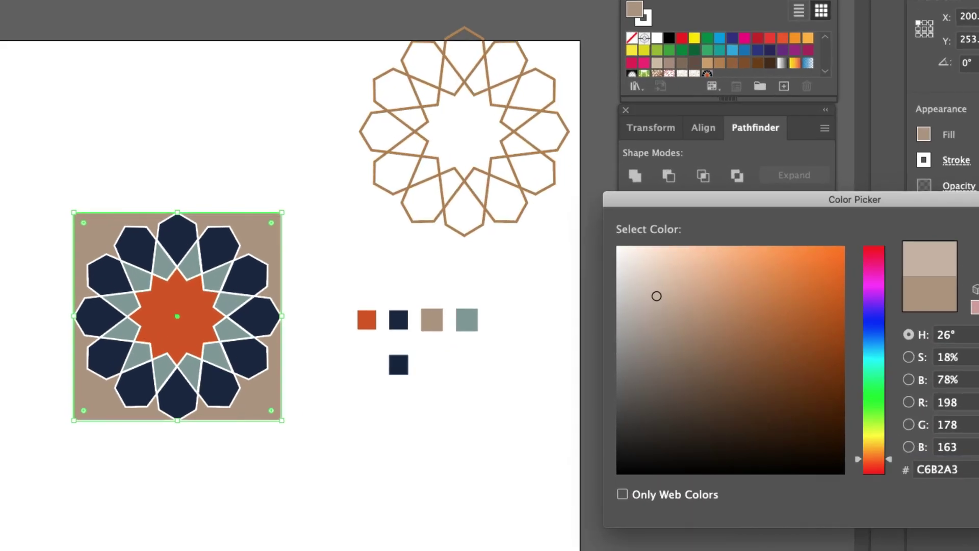
click(922, 259)
click(382, 276)
- Move the colour swatches and outline rosette onto the pasteboard, then fit the artboard in view
drag(25, 169, 298, 449)
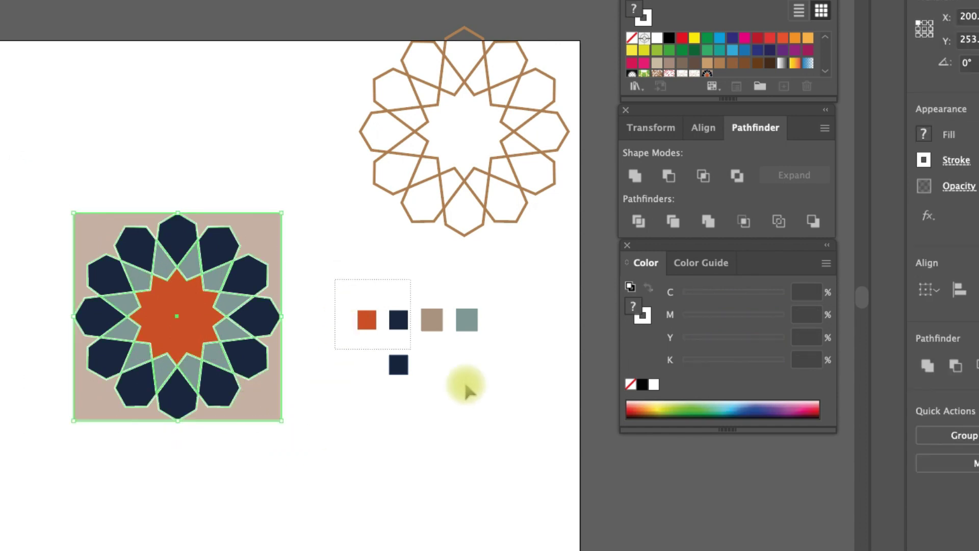
drag(431, 323, 735, 494)
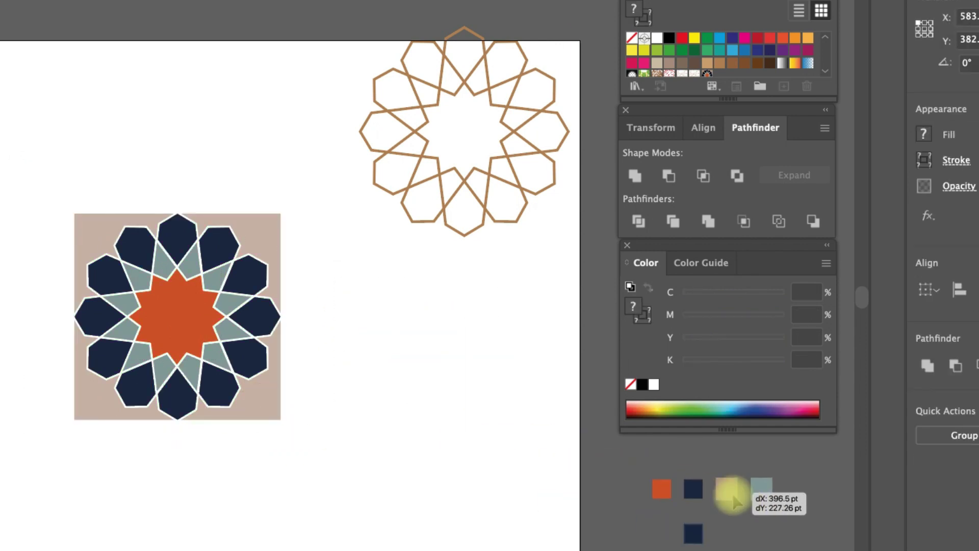
click(466, 189)
drag(531, 212, 482, 235)
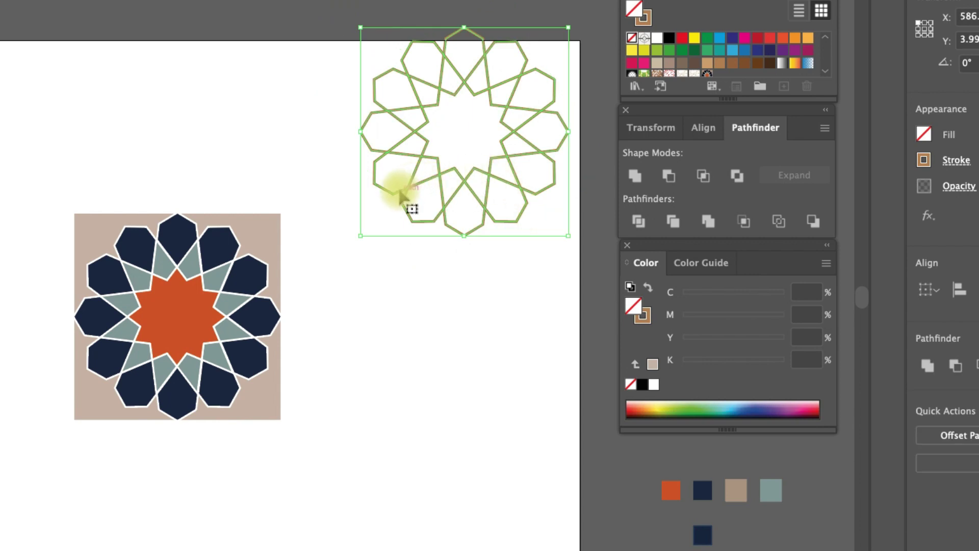
drag(401, 196, 542, 22)
key(ctrl+0)
click(342, 334)
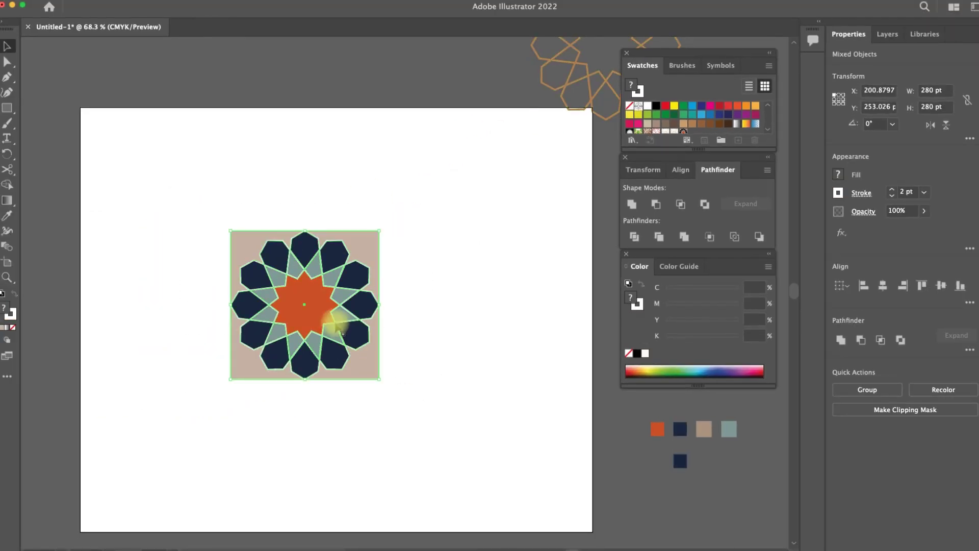
- Group the rosette and background square, and scale the tile proportionally to 150 pt wide
drag(343, 335, 364, 334)
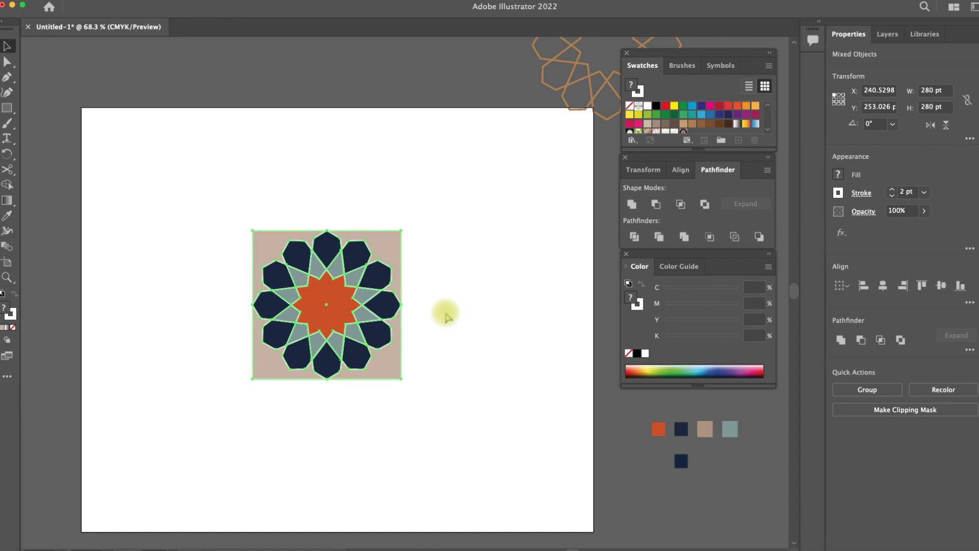
key(ctrl+g)
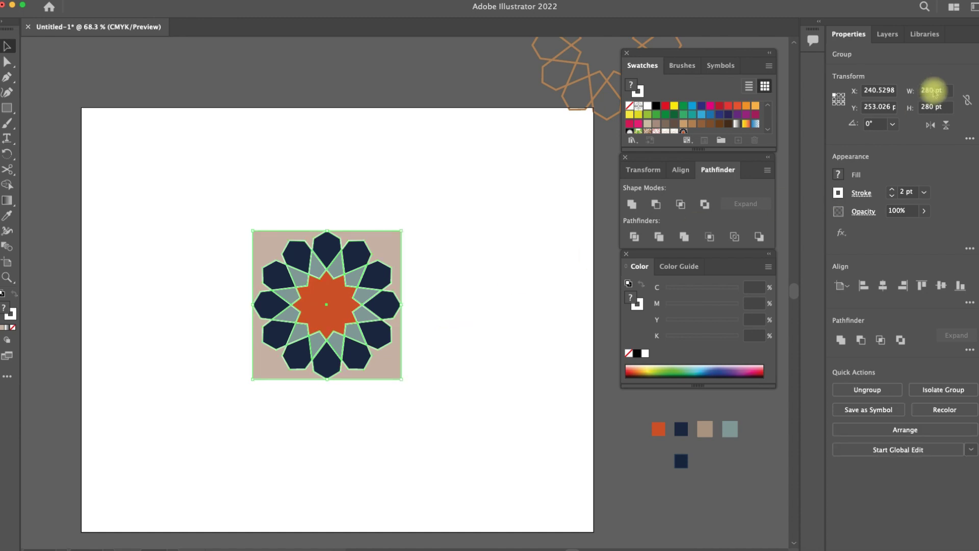
drag(931, 91, 914, 91)
click(967, 100)
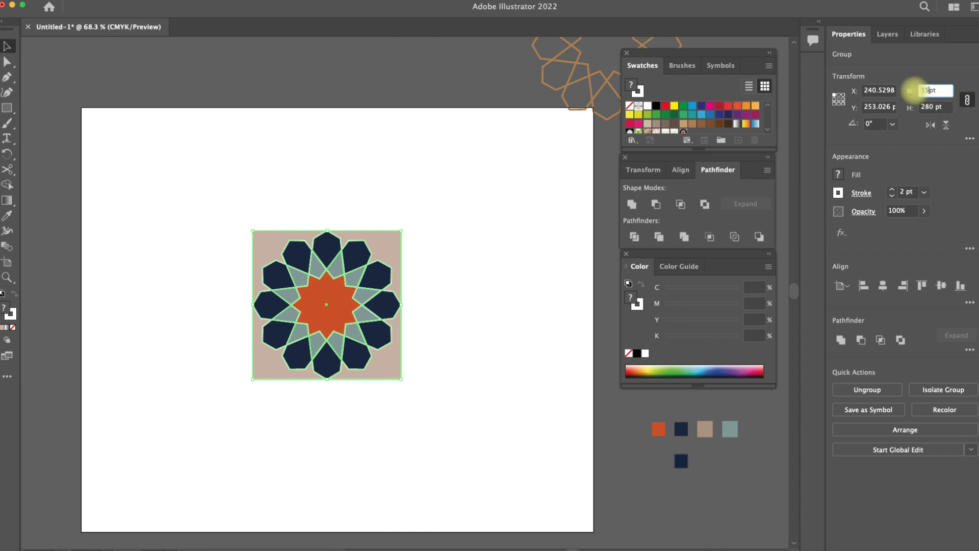
key(Return)
- Reselect the grouped rosette tile
click(423, 204)
click(319, 272)
click(139, 27)
click(122, 1)
mouse_move(128, 260)
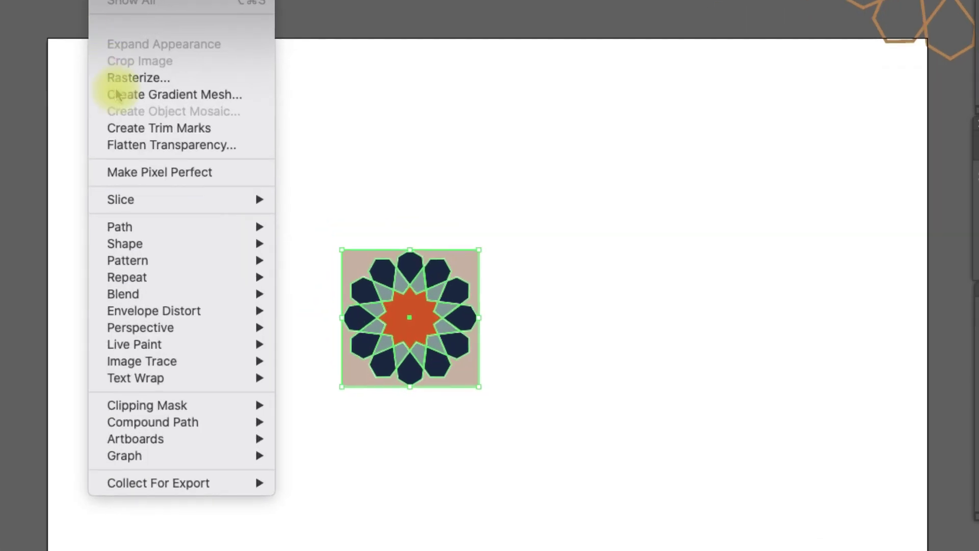
- Make the rosette tile into the pattern swatch New Pattern 5
click(291, 263)
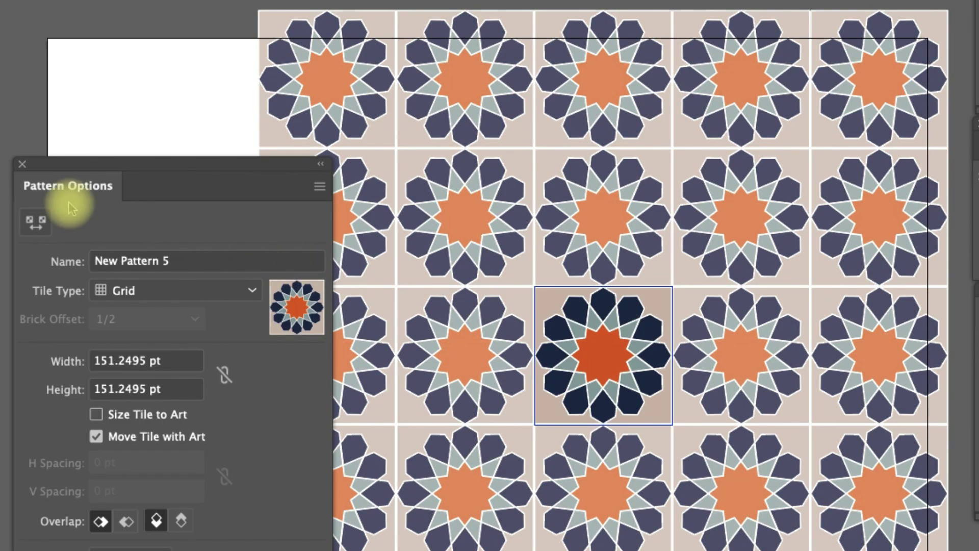
click(22, 163)
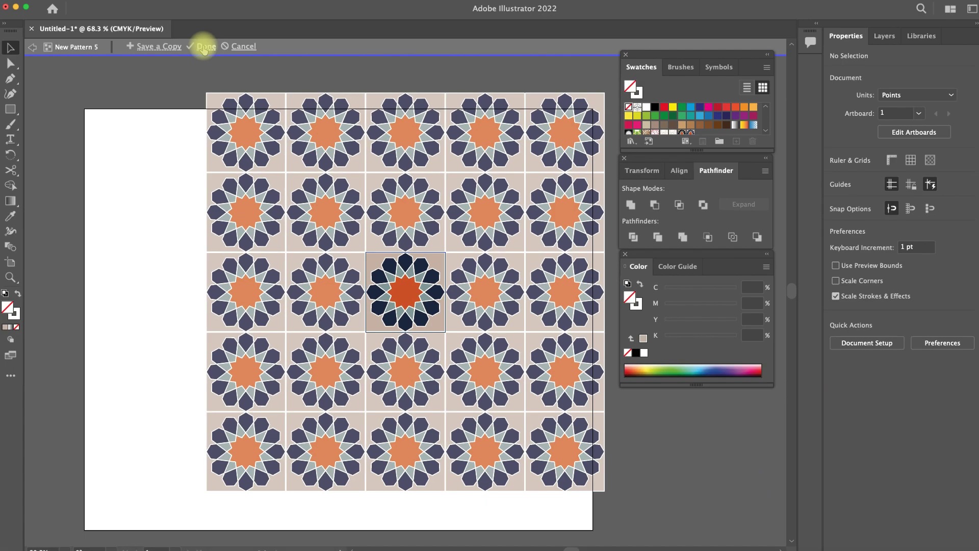
click(201, 41)
- Move the original tile off the artboard onto the pasteboard
click(293, 283)
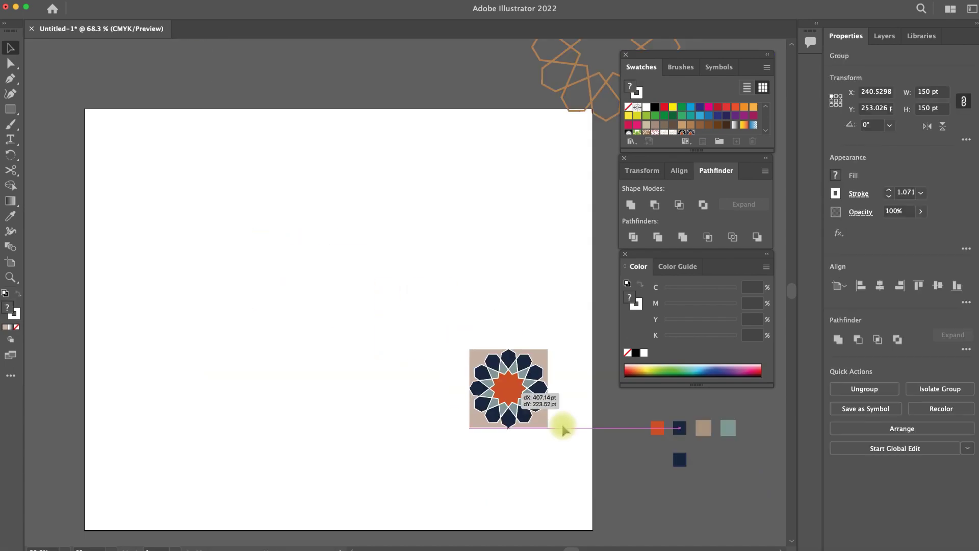
drag(293, 283, 736, 496)
click(121, 250)
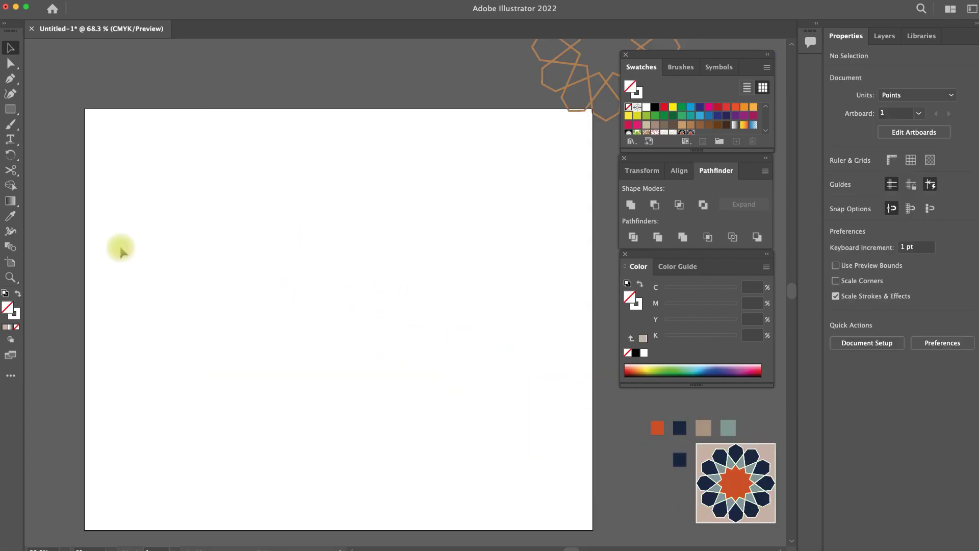
- Draw a 950 × 362 pt rectangle across the lower artboard filled with the rosette pattern
click(18, 295)
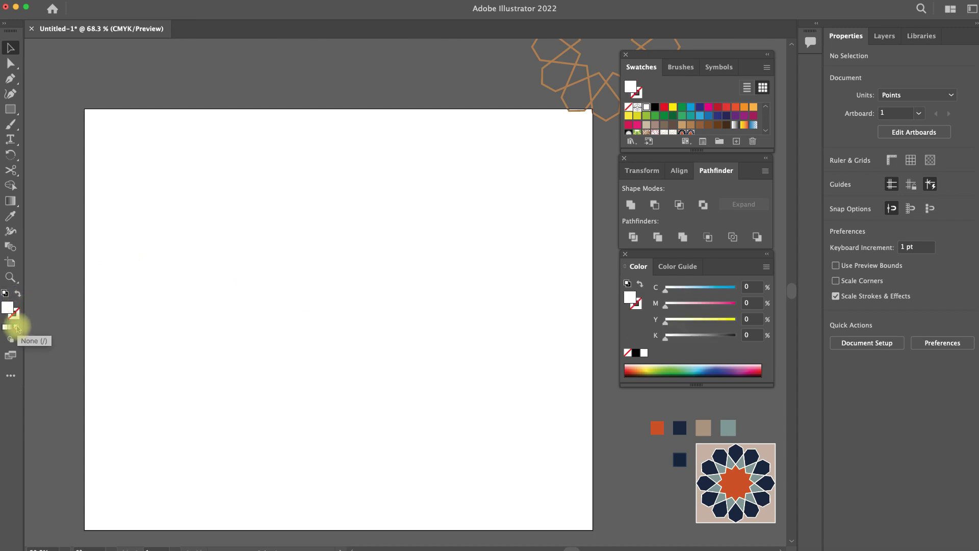
click(10, 108)
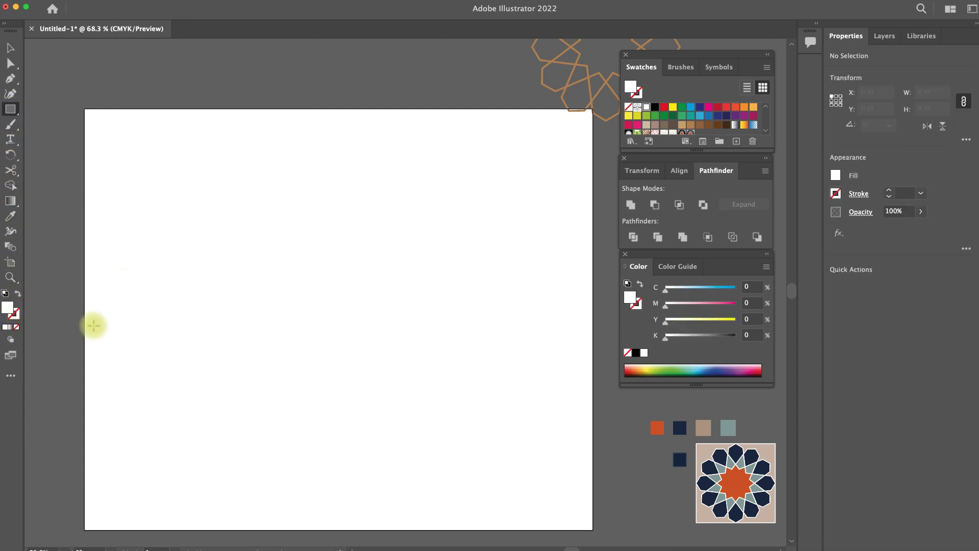
drag(87, 332, 588, 523)
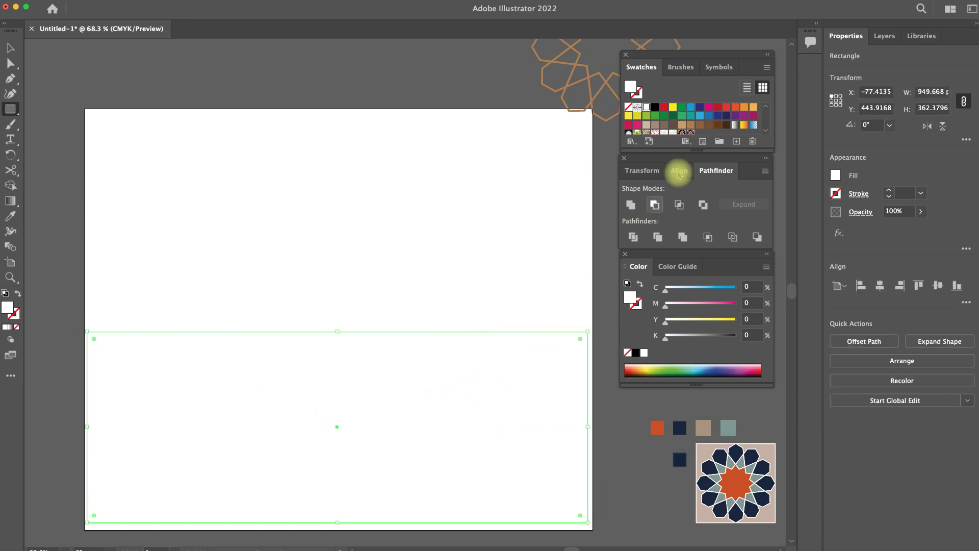
click(691, 133)
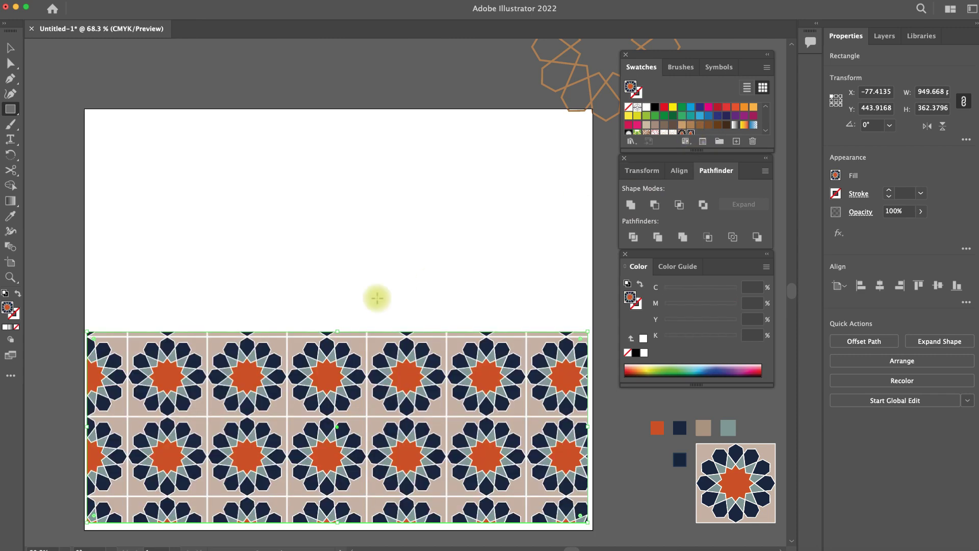
key(v)
drag(337, 331, 336, 336)
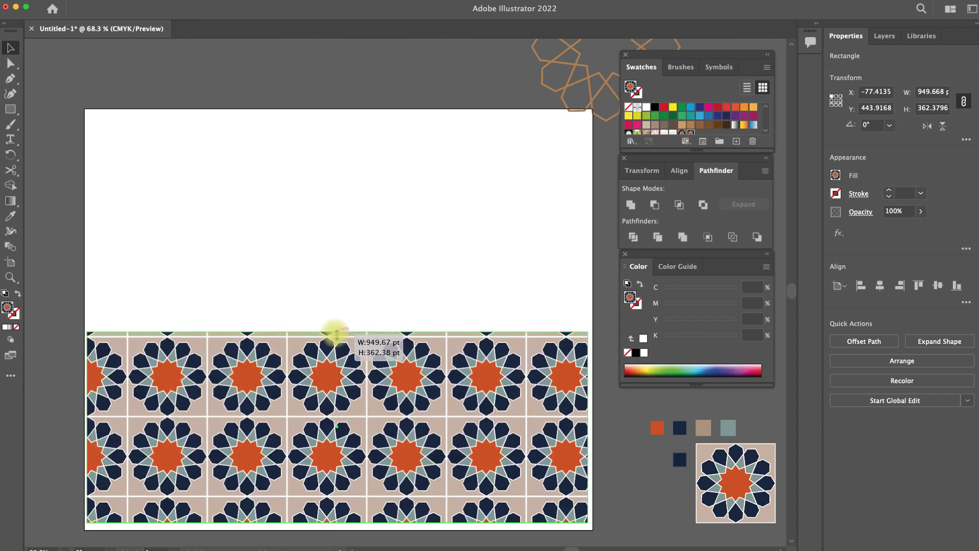
click(194, 247)
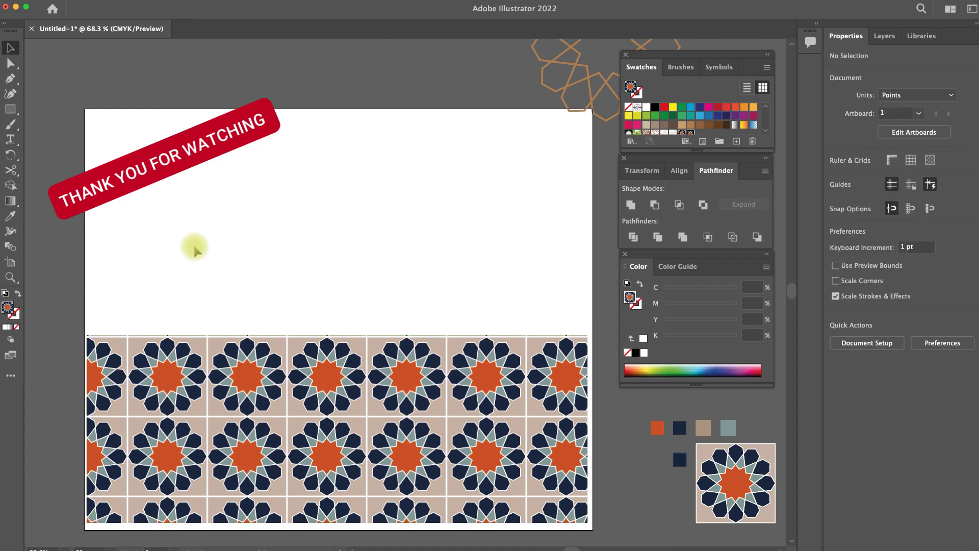
- Set the fill to dark grey for the next rectangle
scroll(717, 119, down, 3)
click(655, 117)
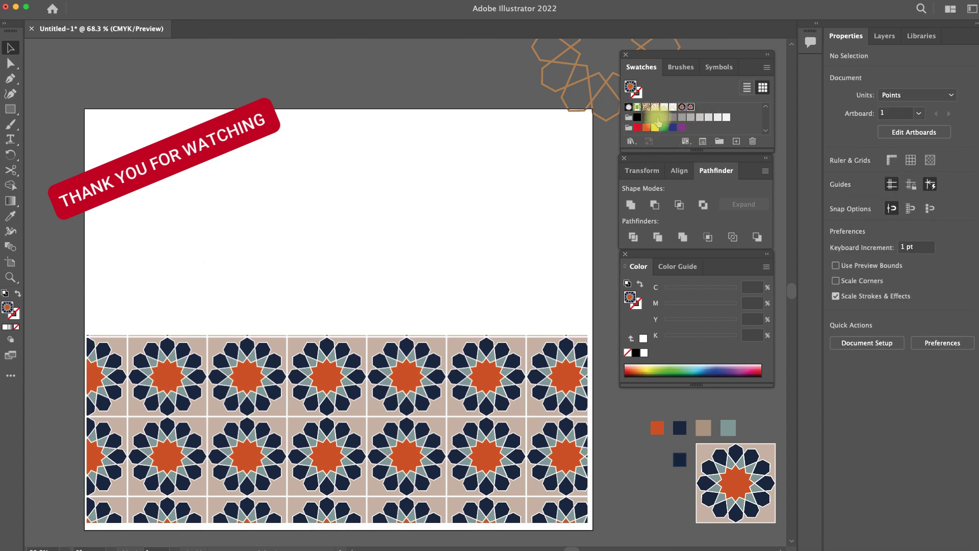
click(10, 109)
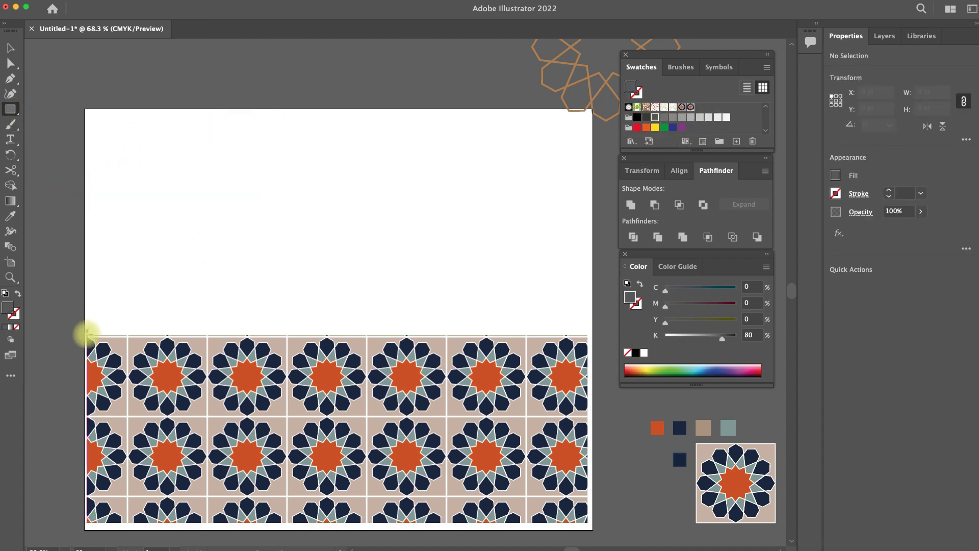
- Draw a thin 950 × 49 pt strip above the patterned band and colour it navy
drag(94, 332, 584, 310)
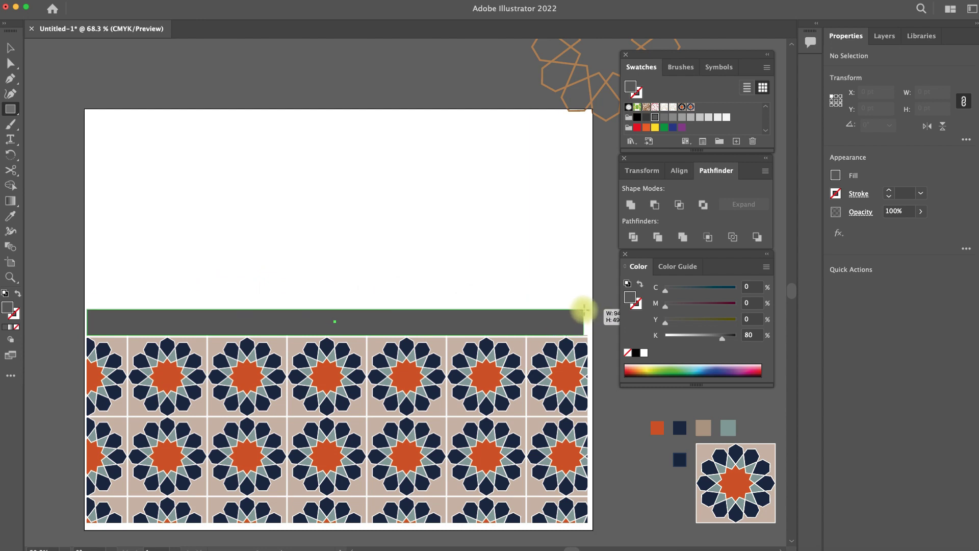
drag(588, 309, 588, 309)
key(i)
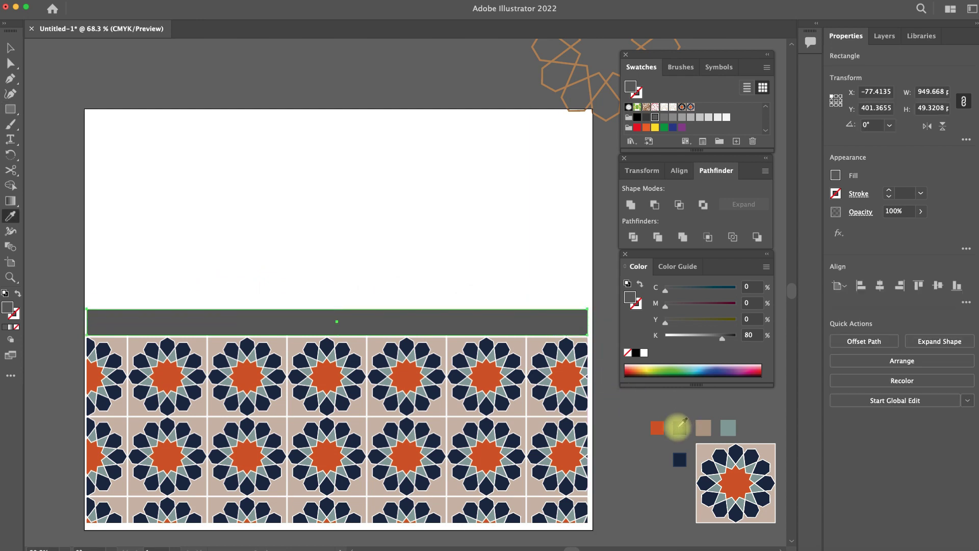
click(680, 427)
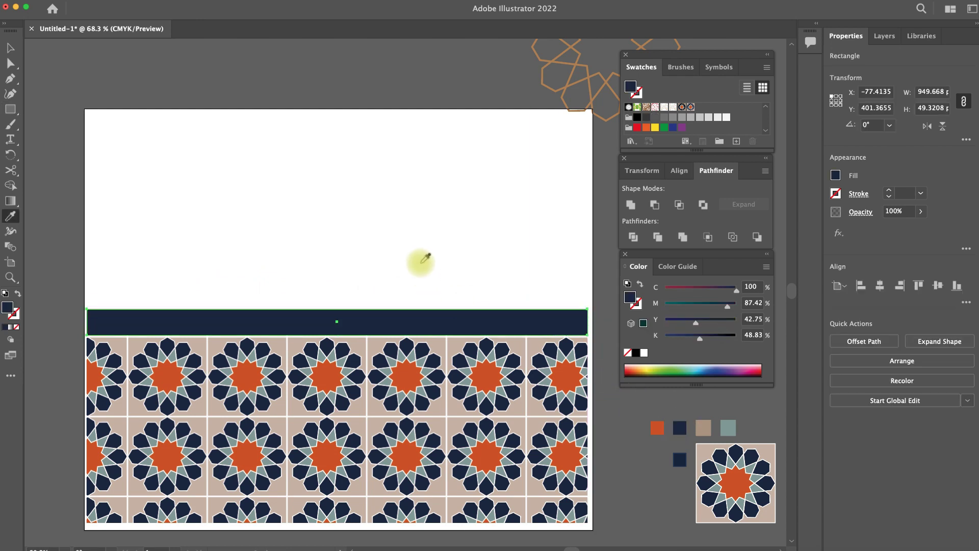
- Duplicate the patterned rectangle and place the copy above the navy stripe
key(v)
click(423, 357)
drag(403, 388, 400, 191)
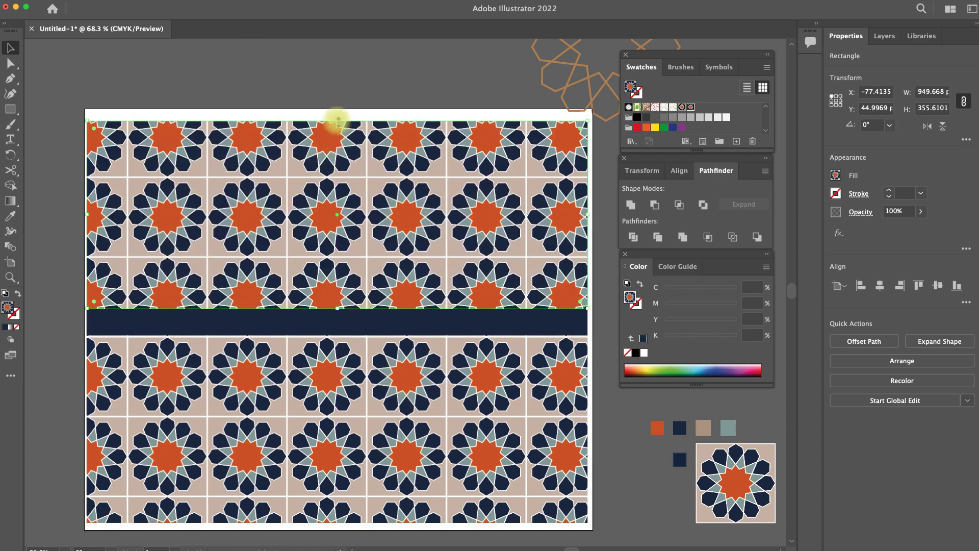
- Shorten the upper pattern copy to about 101 pt tall, resting on the navy stripe
drag(337, 121, 350, 255)
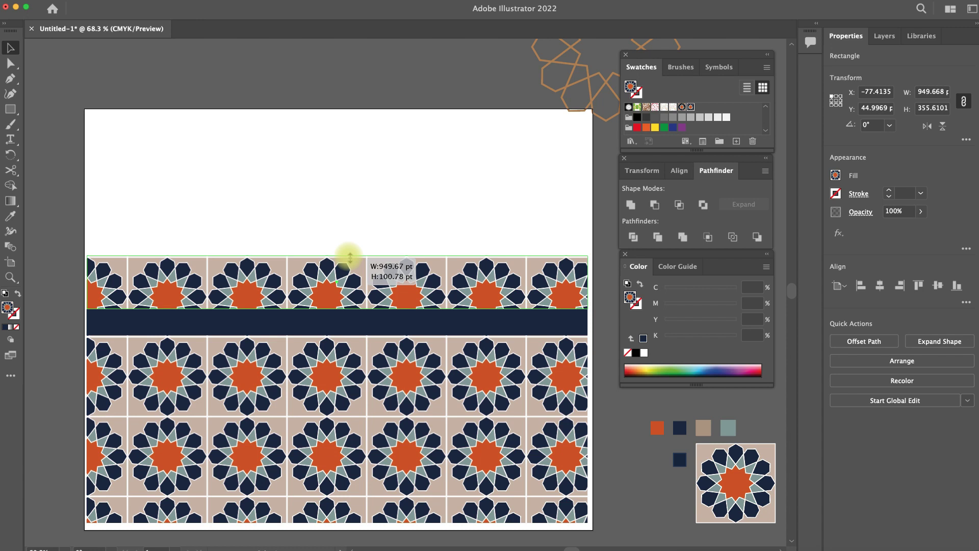
drag(350, 256, 349, 258)
click(396, 203)
scroll(380, 281, down, 4)
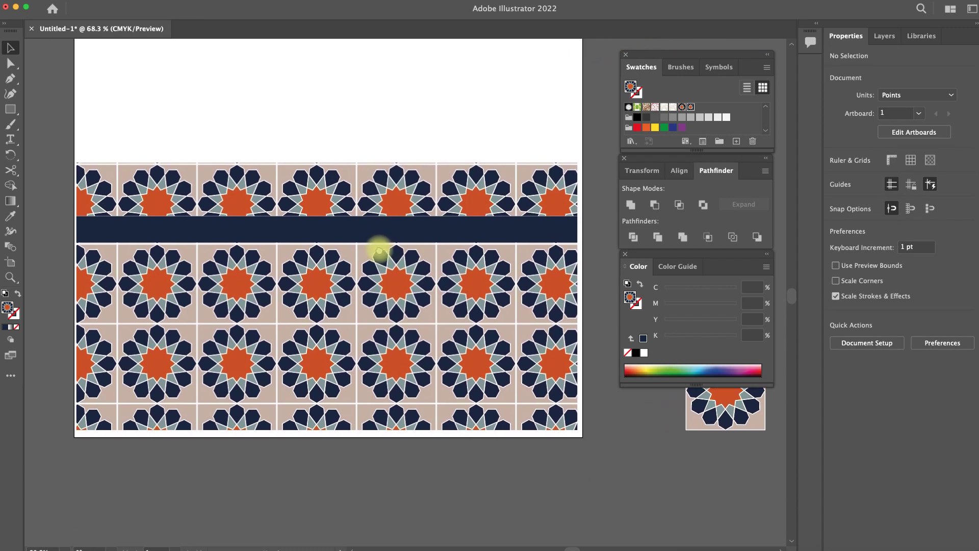